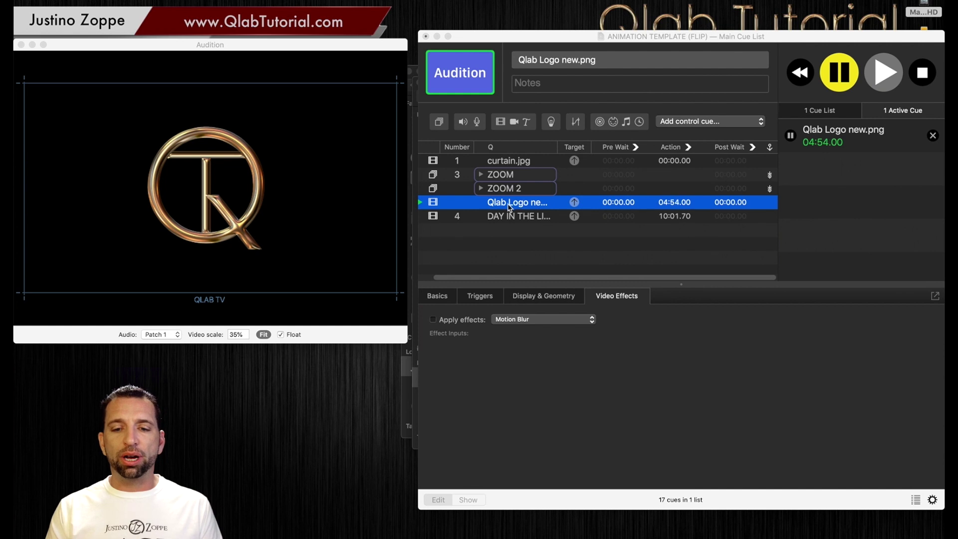
# Apply the Motion Blur video effect to the Qlab Logo new.png cue
pyautogui.click(520, 296)
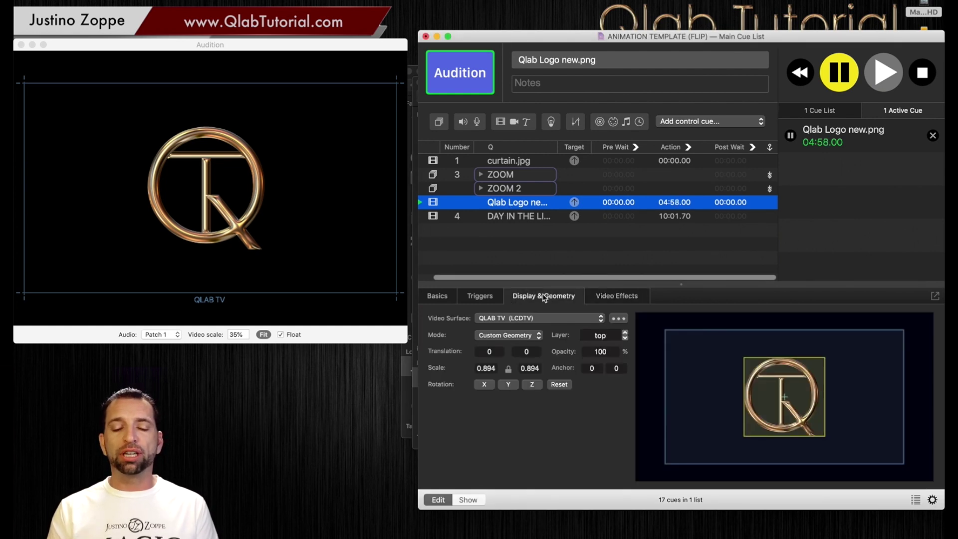
pyautogui.click(629, 300)
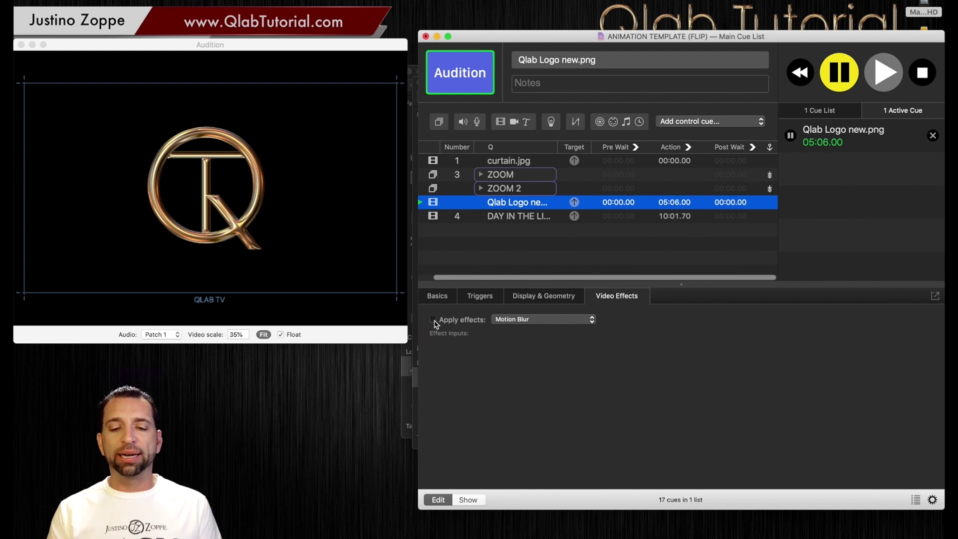
pyautogui.click(514, 324)
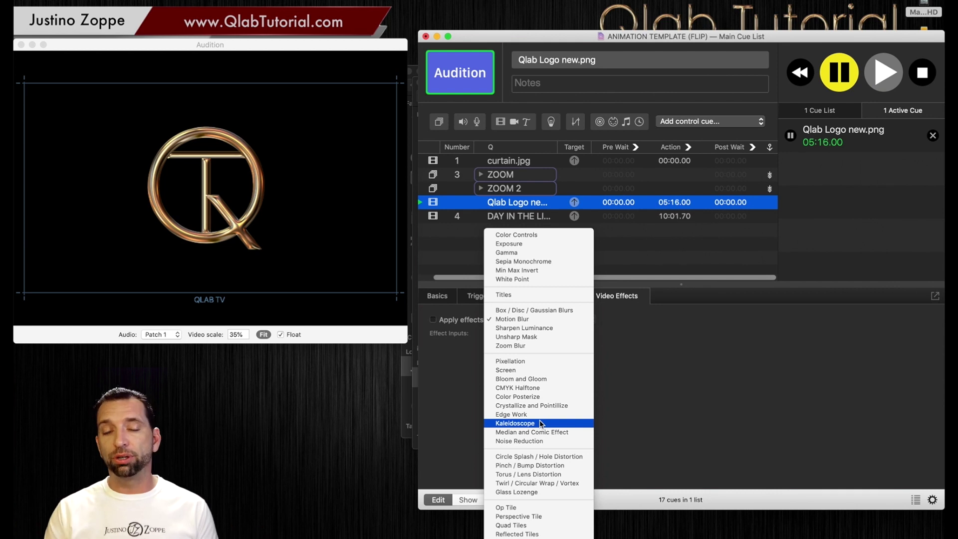
pyautogui.click(617, 399)
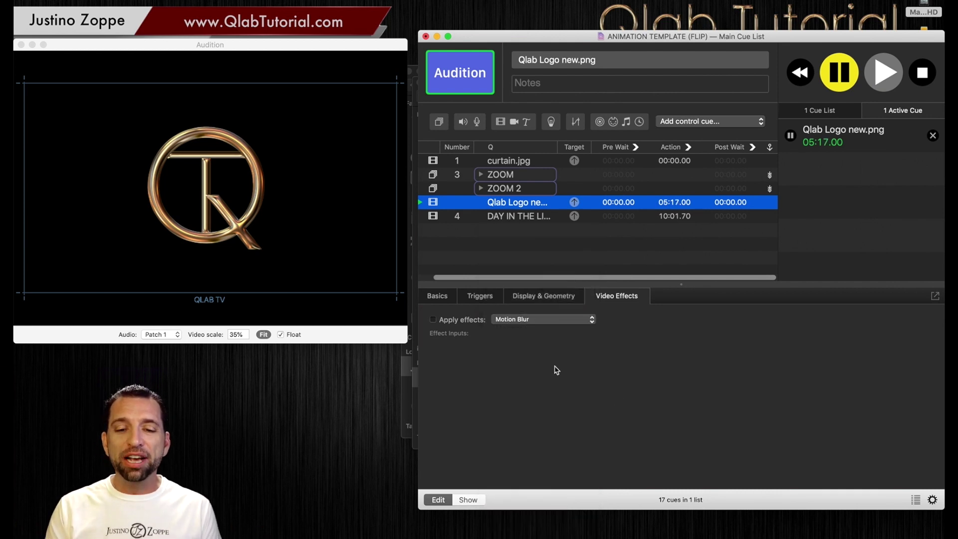
pyautogui.click(433, 320)
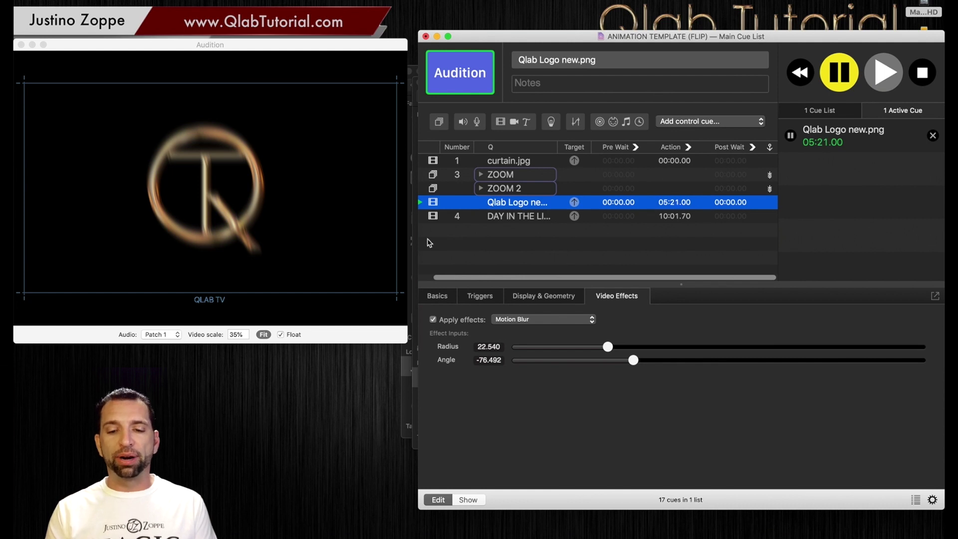
# Set the Motion Blur radius to 94.322 and angle to 180
pyautogui.moveTo(608, 347); pyautogui.dragTo(900, 362)
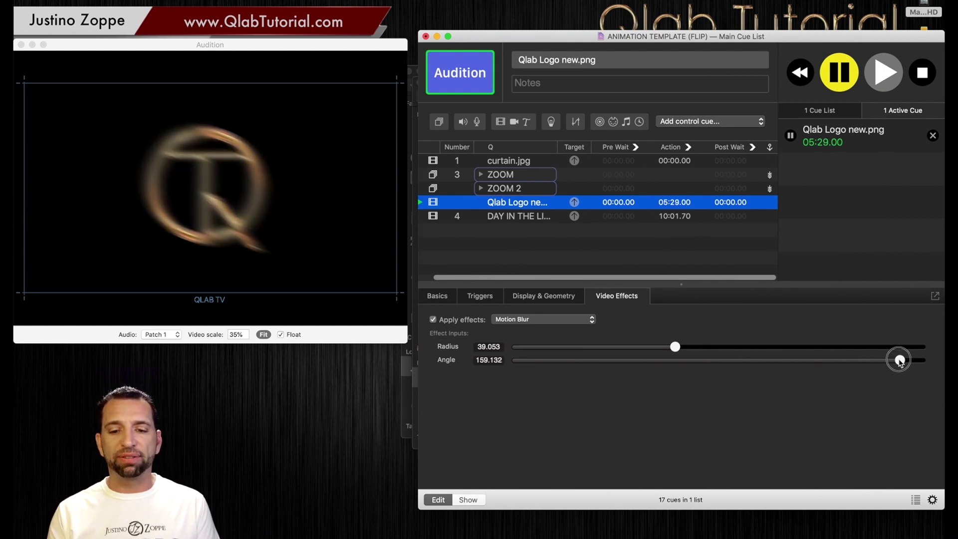
pyautogui.moveTo(827, 346); pyautogui.dragTo(685, 391)
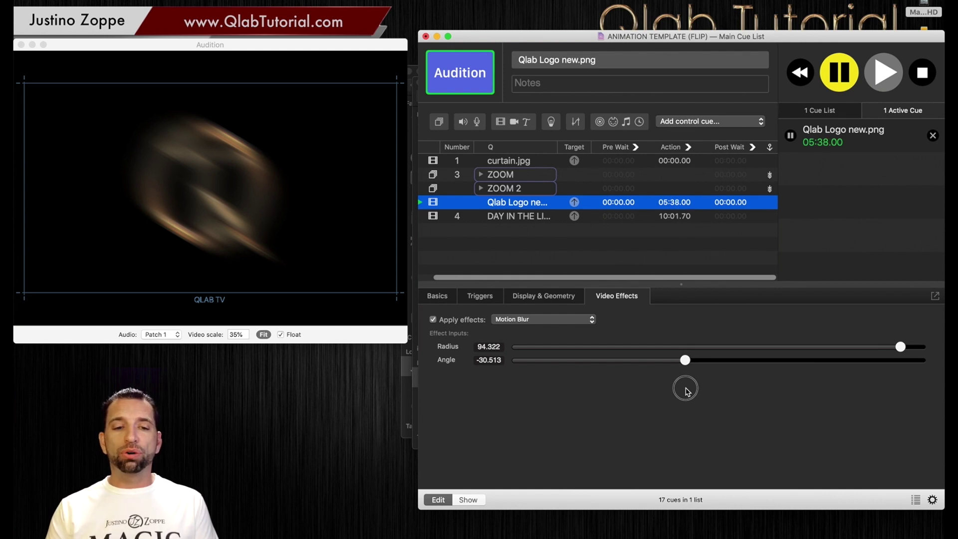
pyautogui.moveTo(685, 390); pyautogui.dragTo(940, 391)
# Add fade cue 3.5 targeting the Qlab Logo new.png cue
pyautogui.click(518, 243)
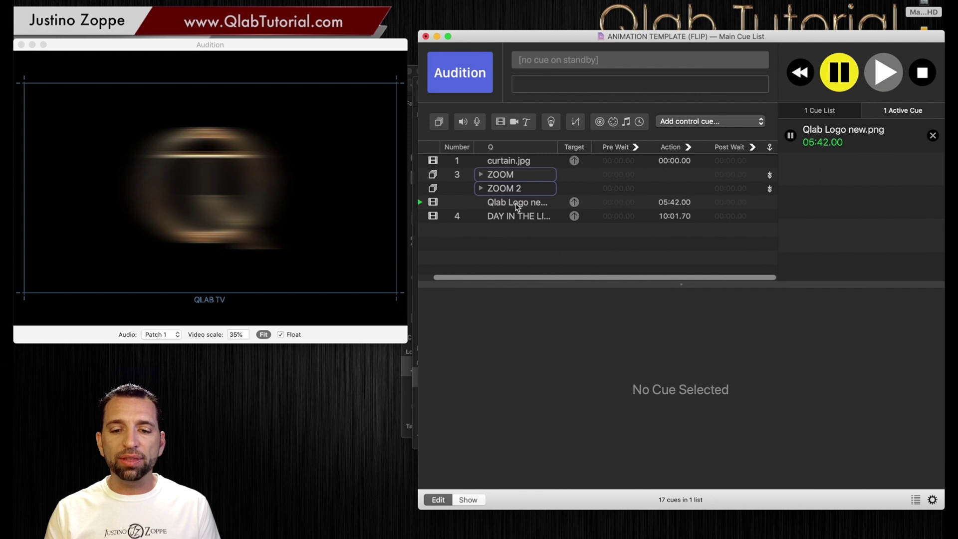
pyautogui.click(517, 205)
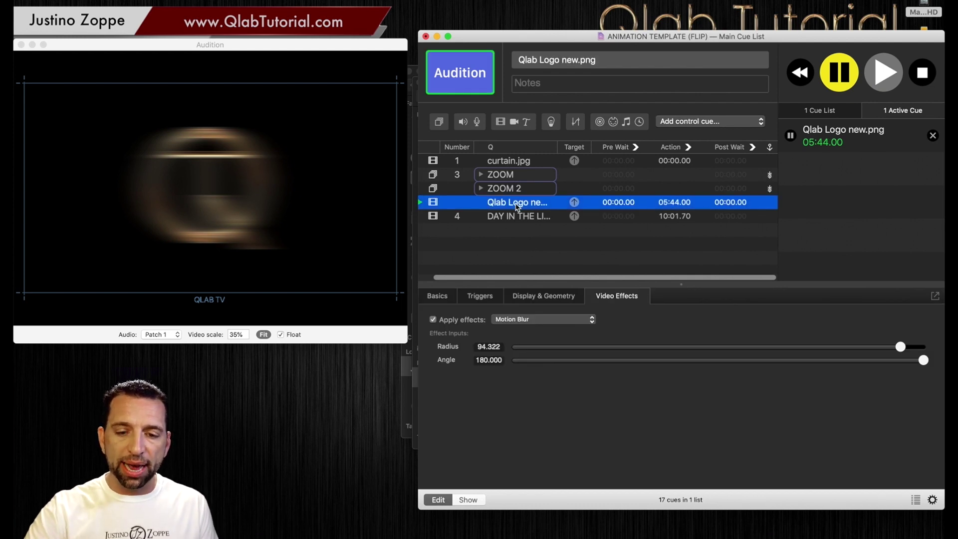
pyautogui.press('super+4')
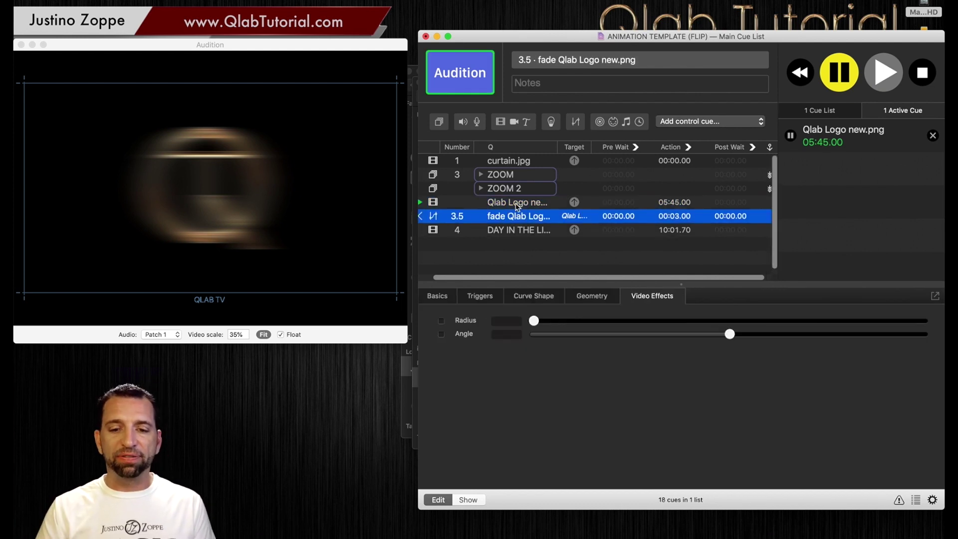
# Make the fade take the Motion Blur radius to 0 and angle to -180
pyautogui.click(600, 300)
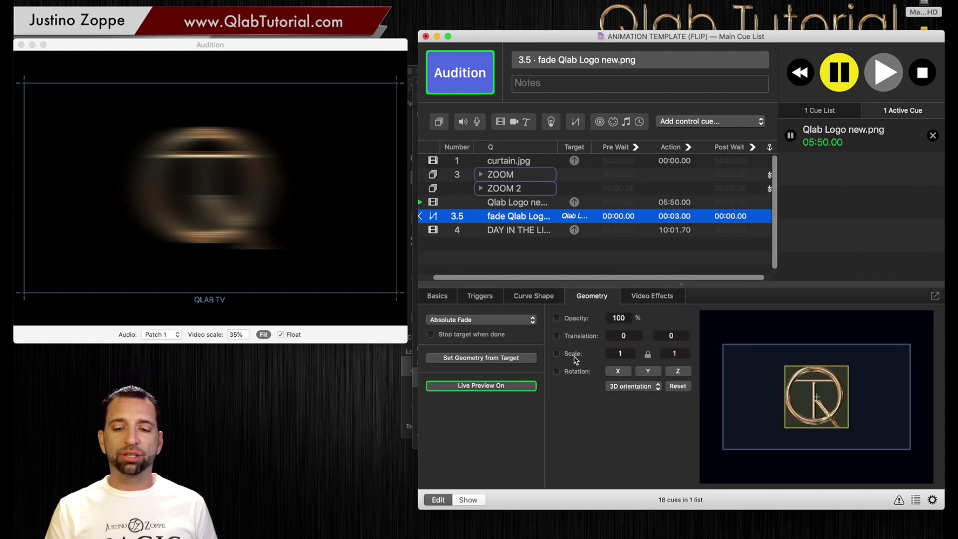
pyautogui.click(658, 298)
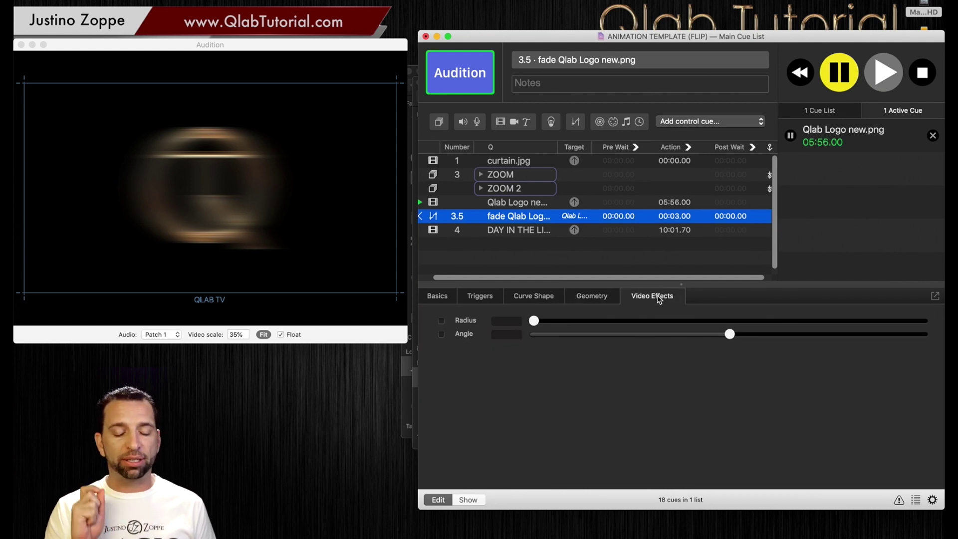
pyautogui.click(441, 334)
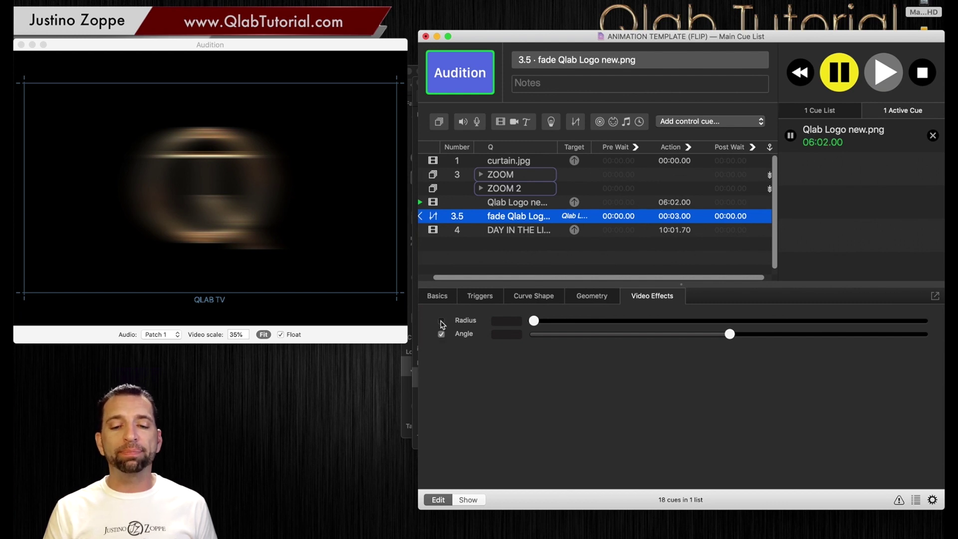
pyautogui.click(441, 321)
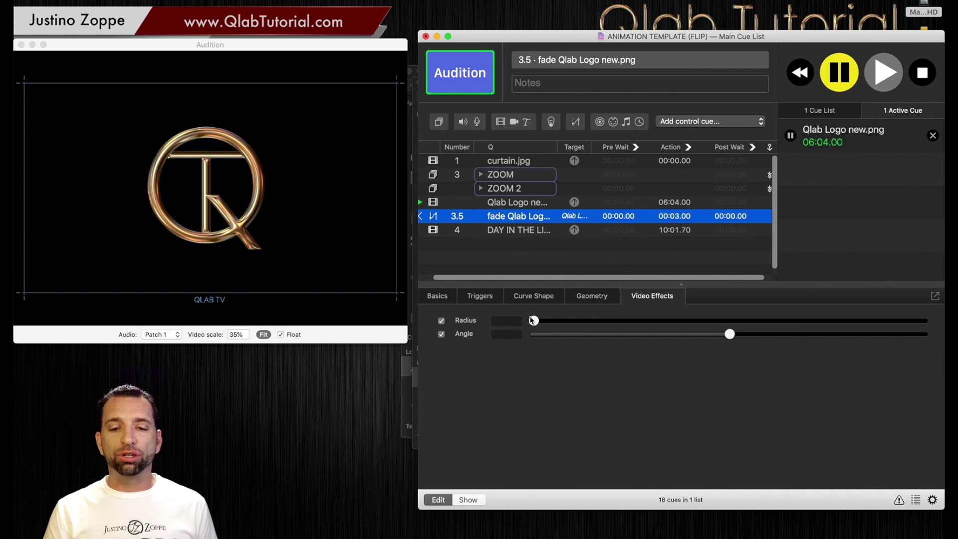
pyautogui.moveTo(532, 320); pyautogui.dragTo(509, 342)
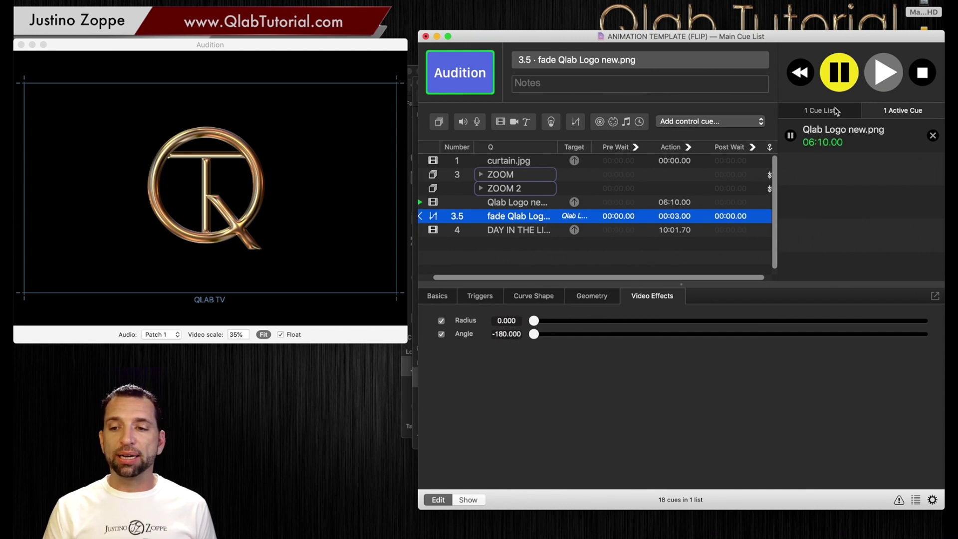
# Stop the logo, replay it to test the fade, then stop all cues
pyautogui.click(920, 74)
pyautogui.click(497, 203)
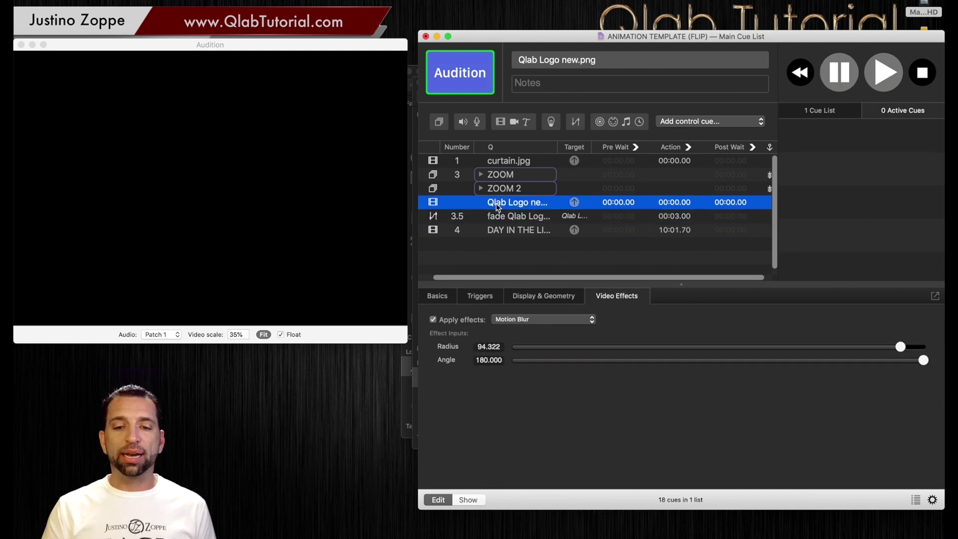
pyautogui.press('space')
pyautogui.press('space')
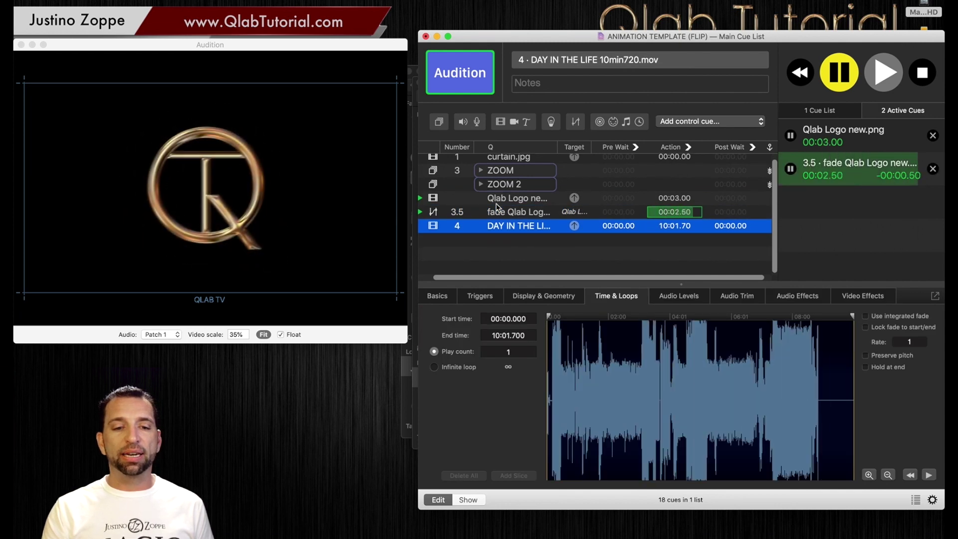
pyautogui.press('Escape')
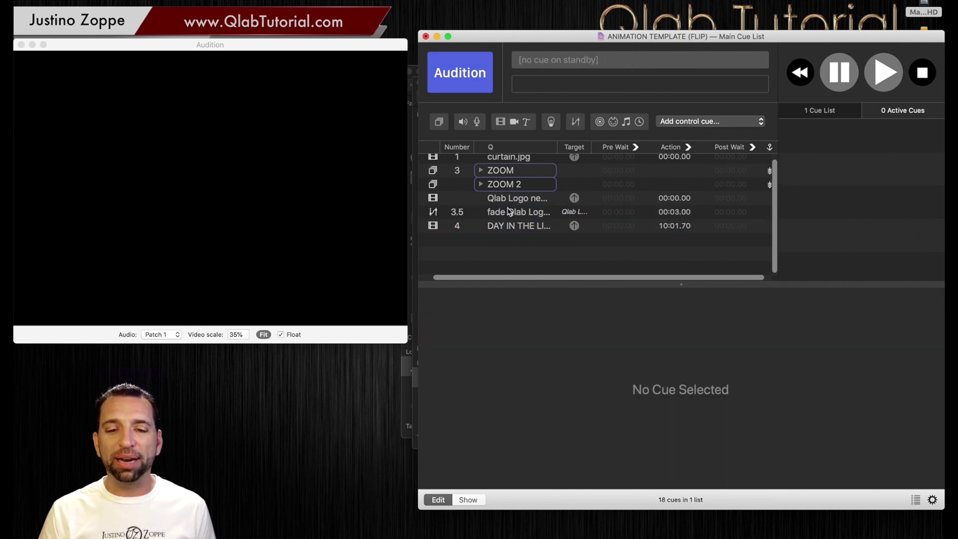
# Set the Qlab Logo new.png cue's starting opacity to 0
pyautogui.click(514, 199)
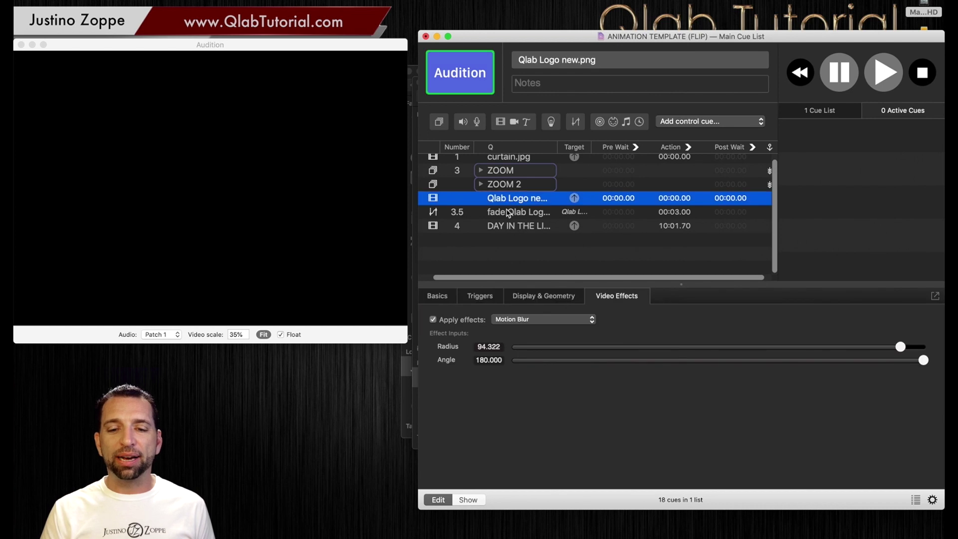
pyautogui.click(508, 213)
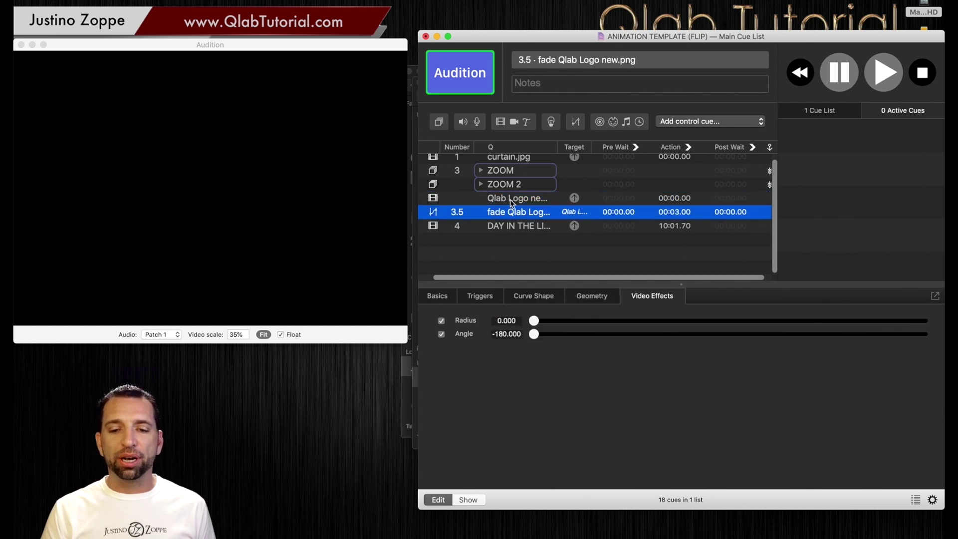
pyautogui.click(511, 201)
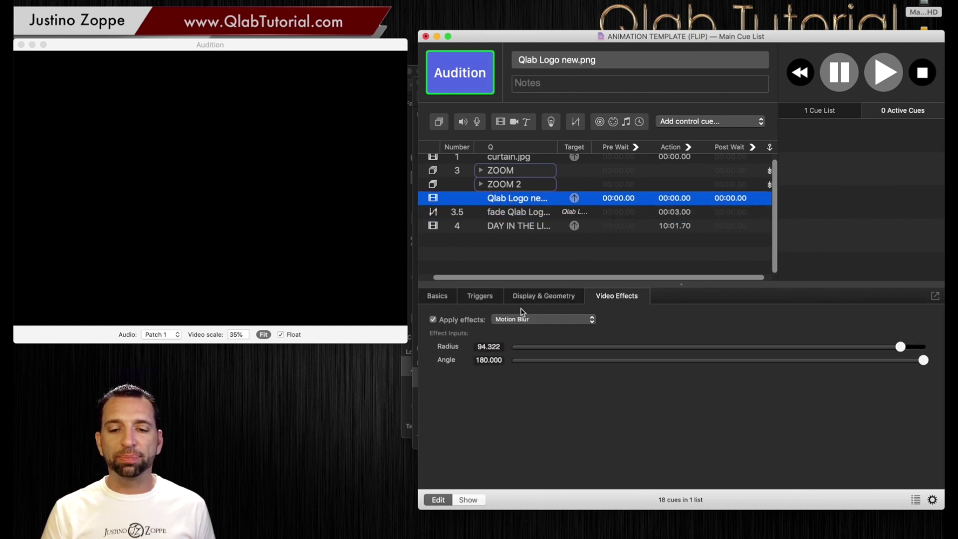
pyautogui.click(543, 297)
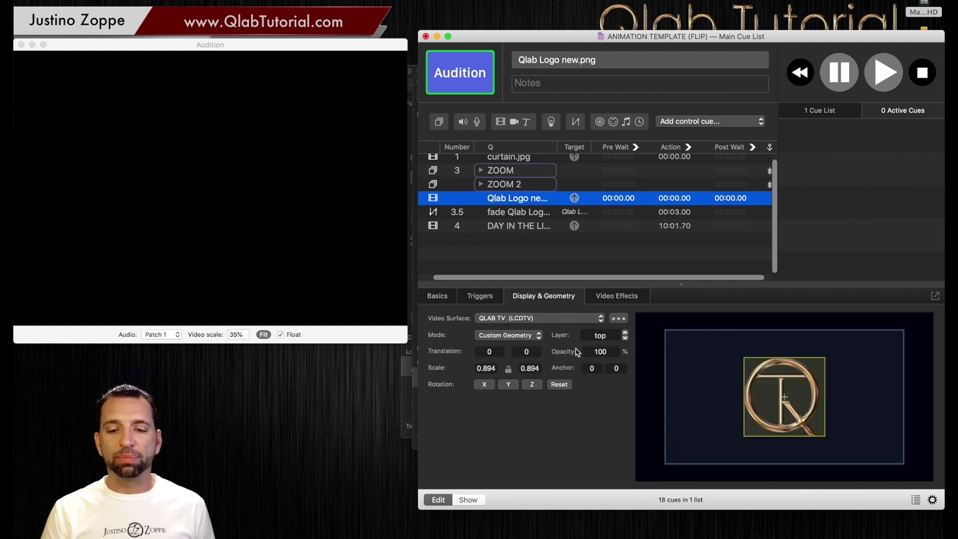
pyautogui.click(595, 352)
pyautogui.write('0')
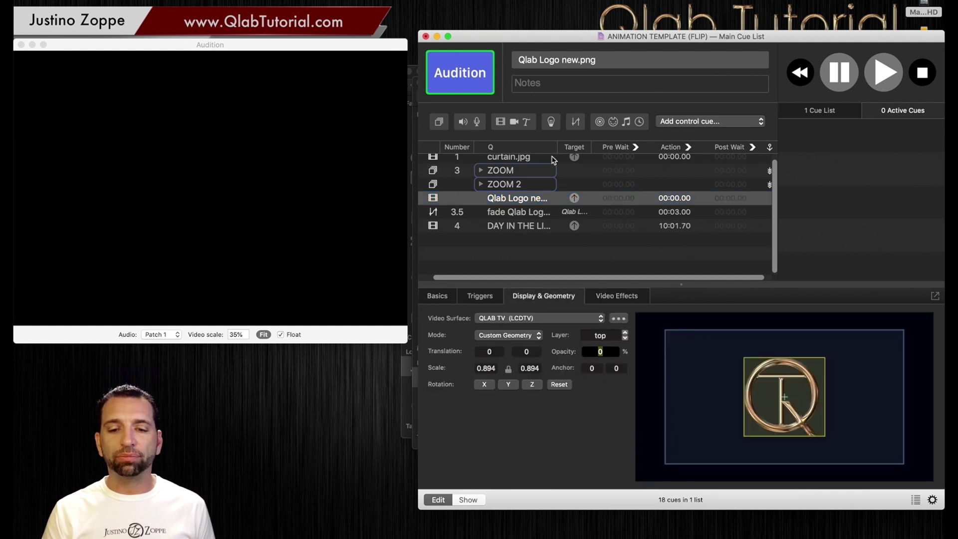
# Make fade cue 3.5 also fade the logo's opacity to 100
pyautogui.click(514, 214)
pyautogui.click(581, 296)
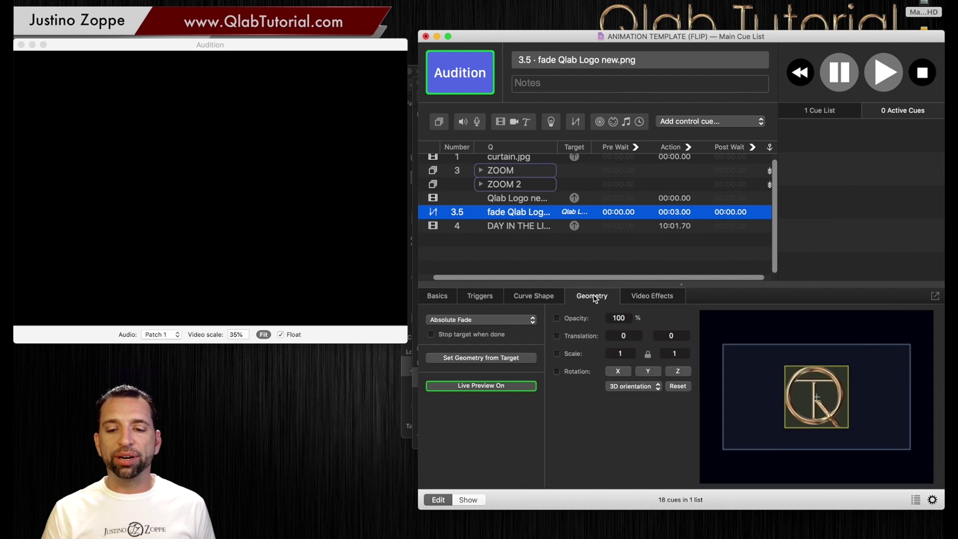
pyautogui.click(617, 318)
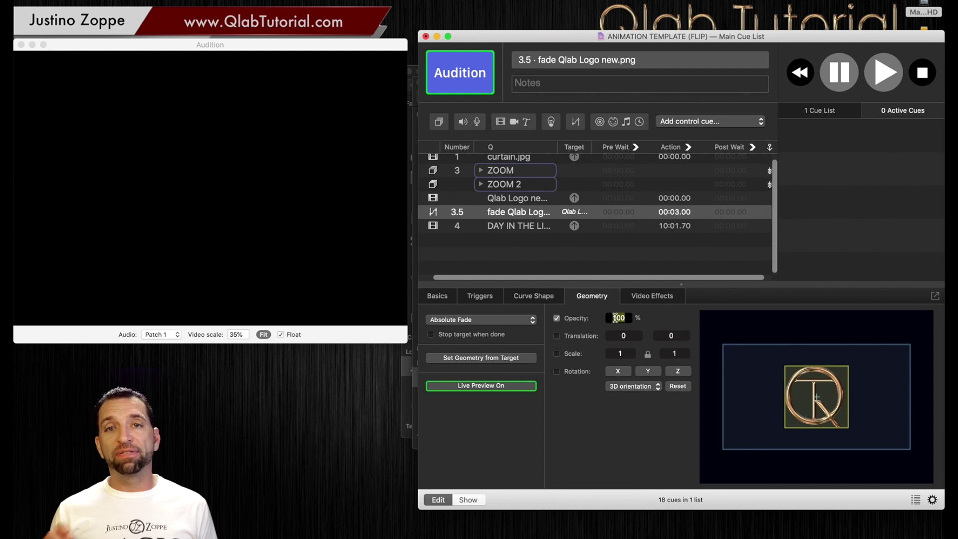
pyautogui.click(515, 199)
# Fire the logo and fade cue 3.5, stop the logo to fade out, then start curtain.jpg
pyautogui.press('space')
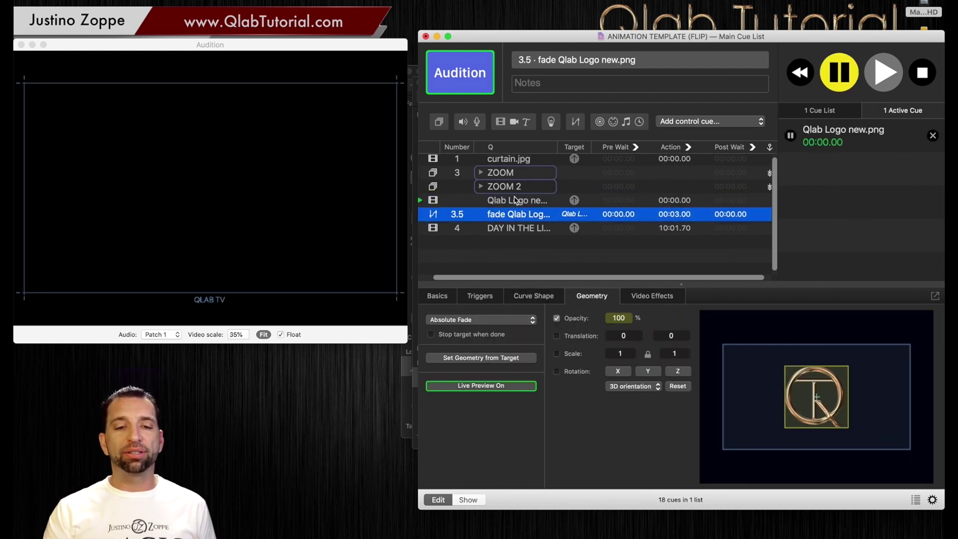
pyautogui.press('space')
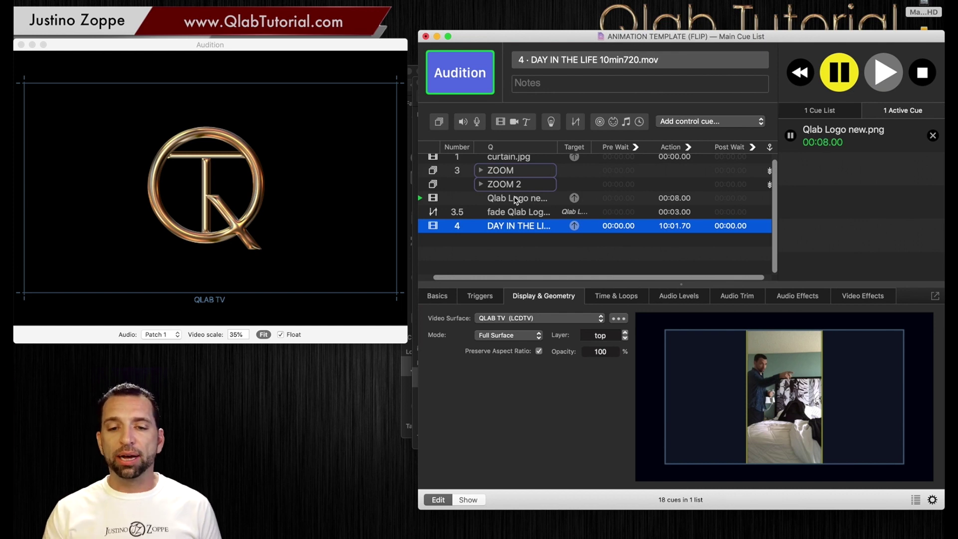
pyautogui.click(922, 73)
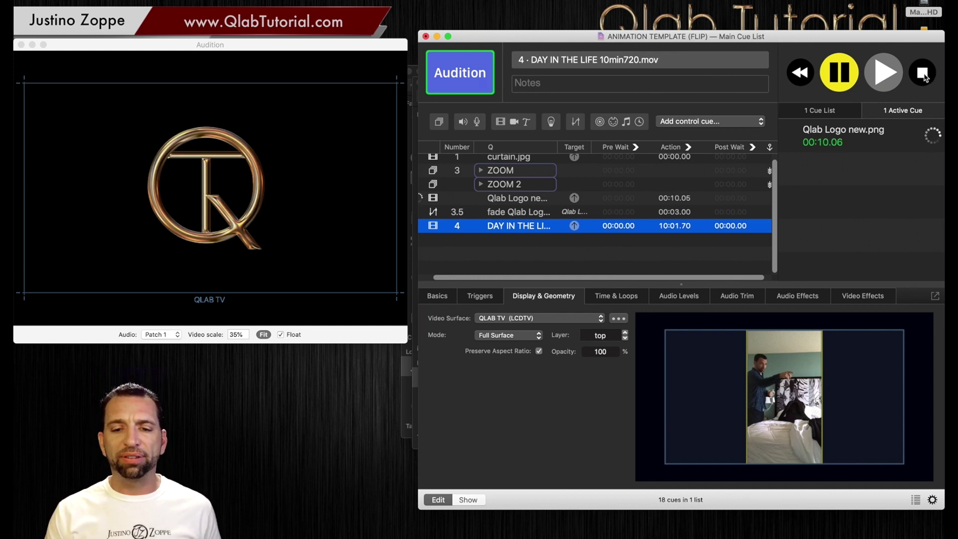
pyautogui.click(506, 158)
pyautogui.press('space')
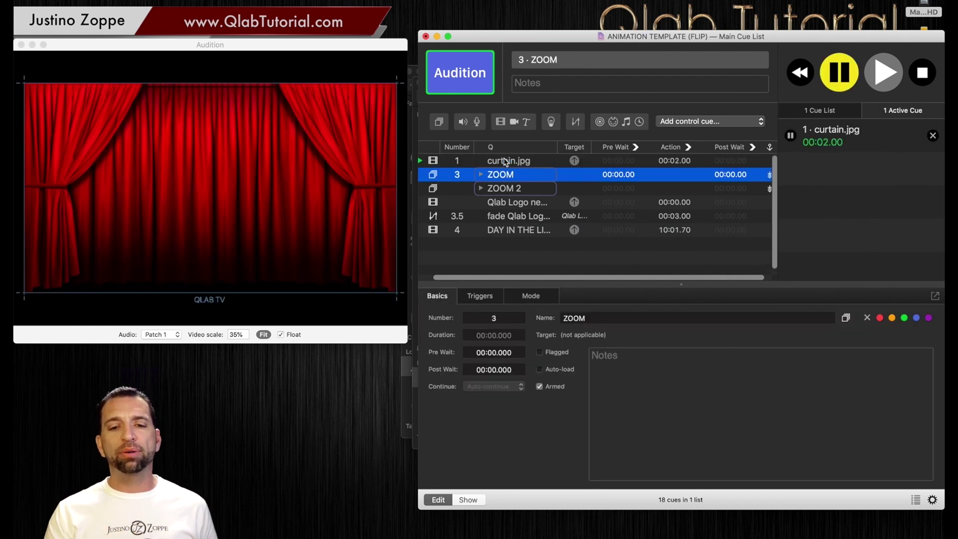
# Enable video effects on curtain.jpg with the Color Controls effect
pyautogui.click(506, 161)
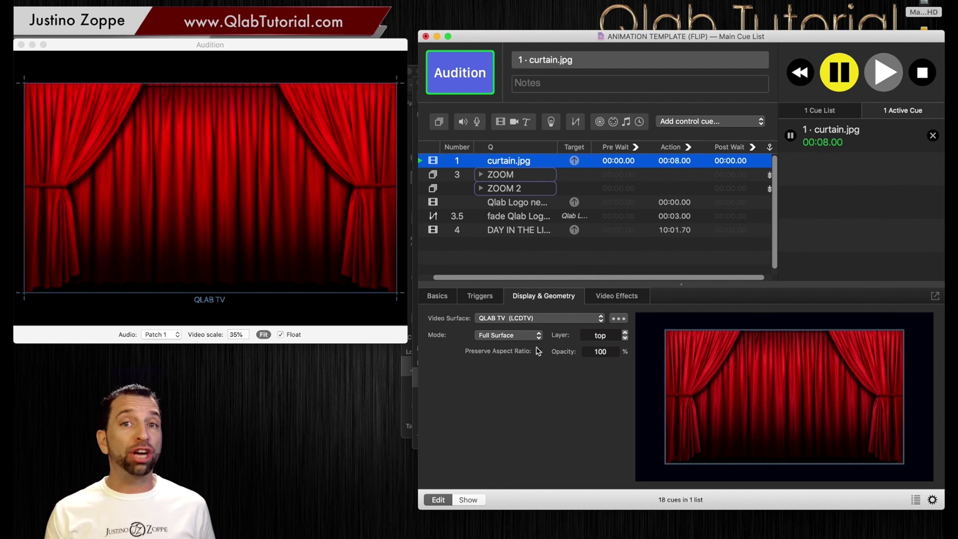
pyautogui.click(618, 300)
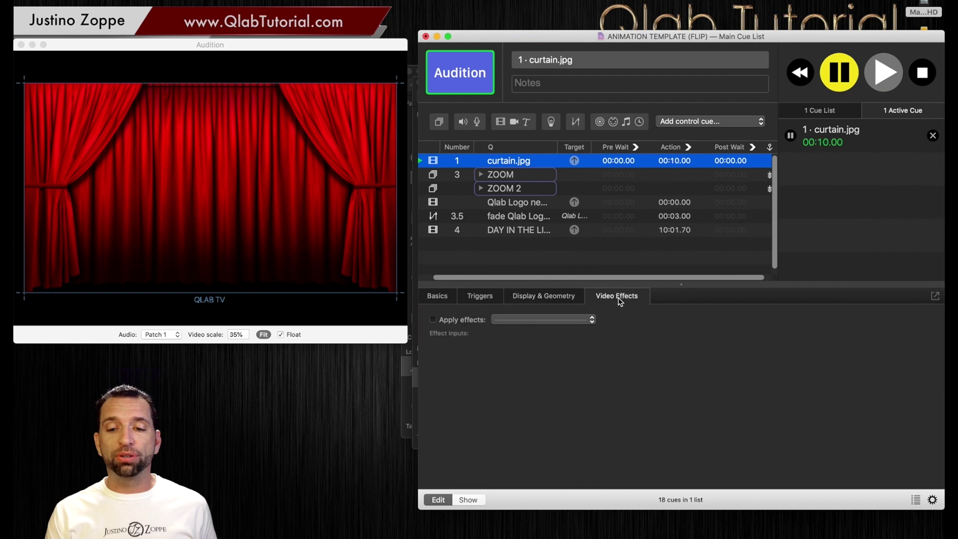
pyautogui.click(432, 319)
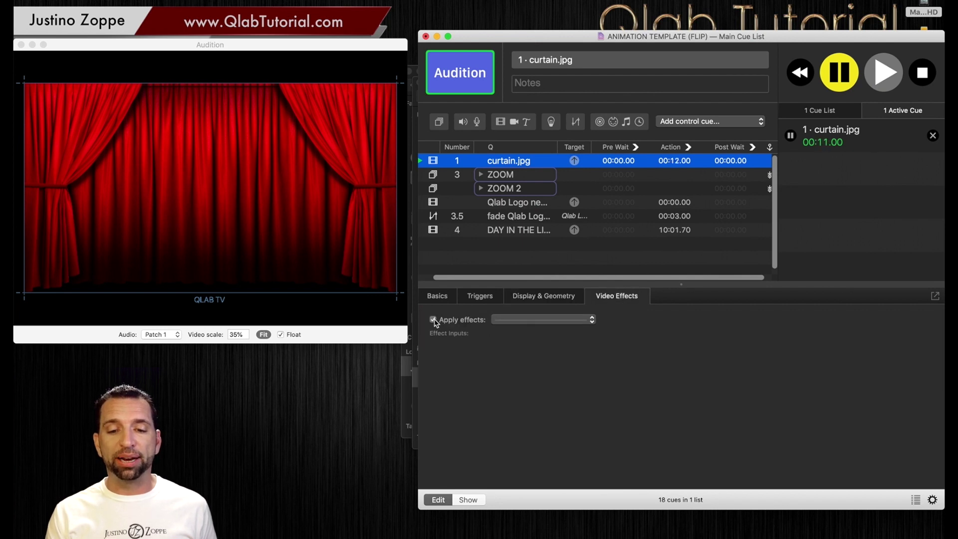
pyautogui.click(504, 319)
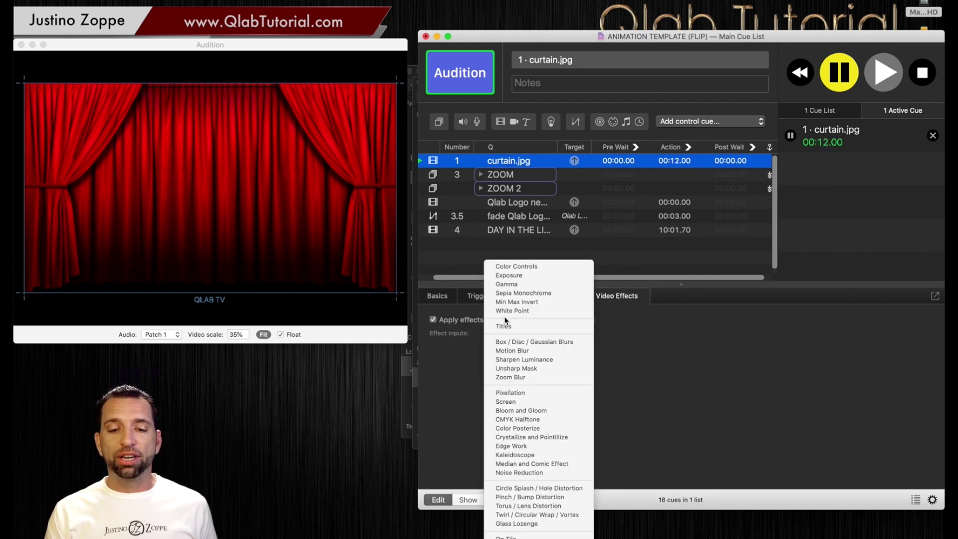
pyautogui.click(527, 267)
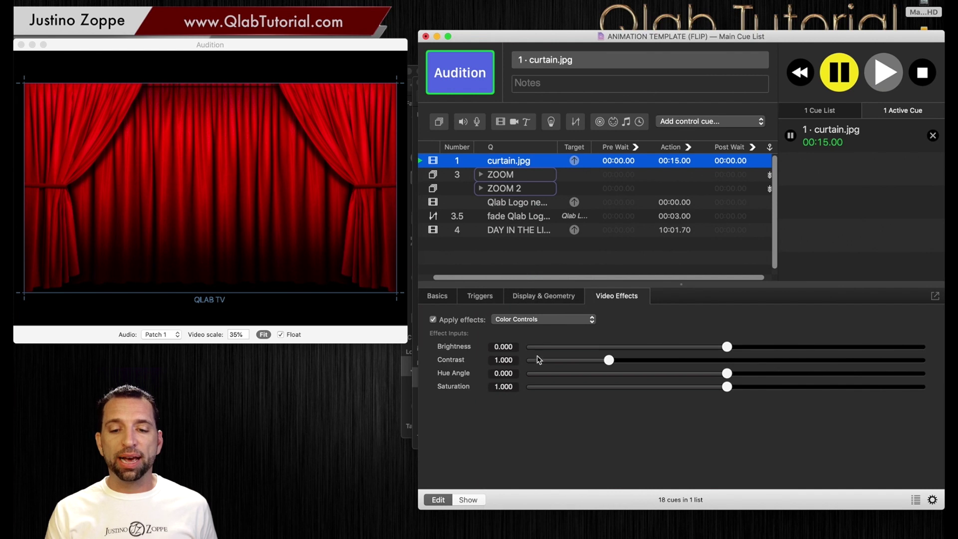
# Try lower brightness and higher contrast, then switch the effect to Gamma
pyautogui.moveTo(540, 348); pyautogui.dragTo(727, 350)
pyautogui.moveTo(611, 364); pyautogui.dragTo(738, 375)
pyautogui.click(526, 319)
pyautogui.click(527, 324)
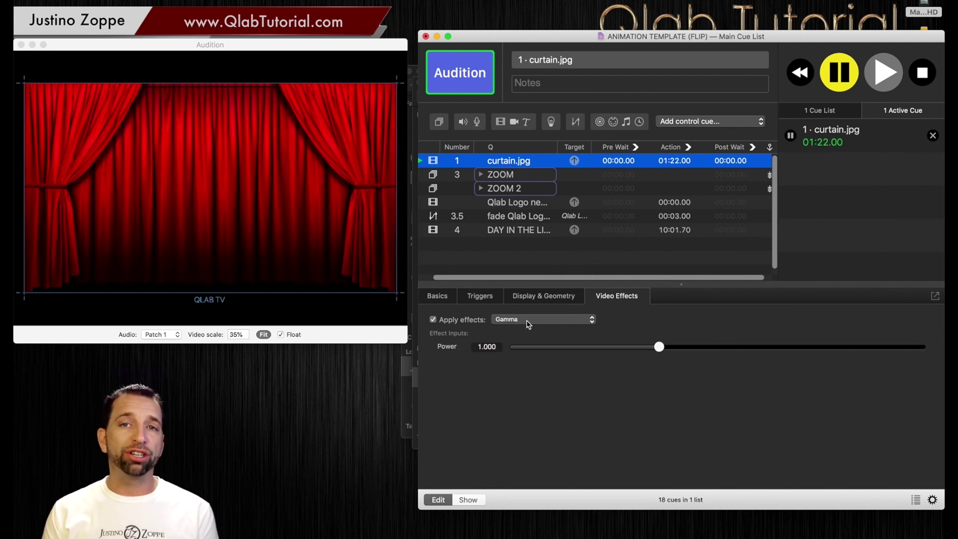
# Apply the Sepia Monochrome effect to curtain.jpg in Monochrome mode
pyautogui.click(528, 324)
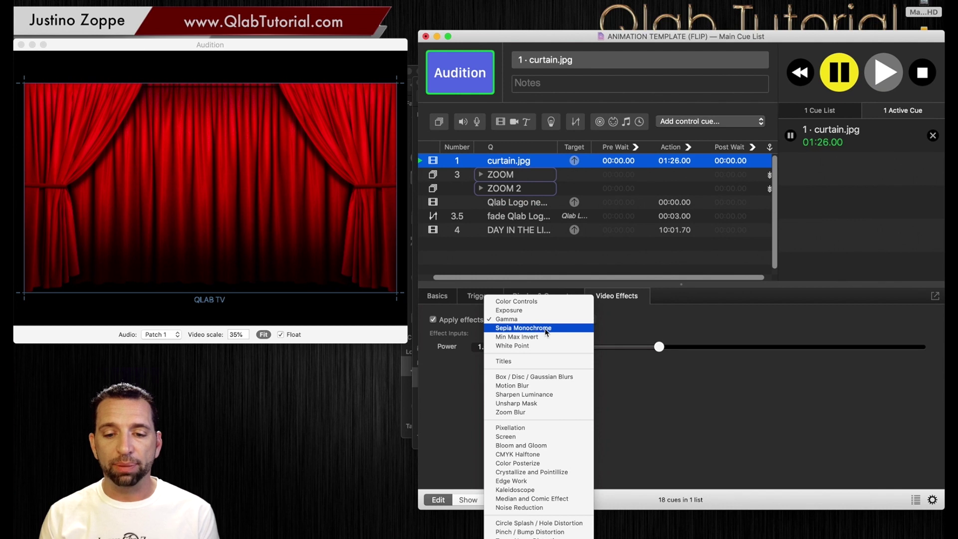
pyautogui.click(546, 328)
pyautogui.click(527, 348)
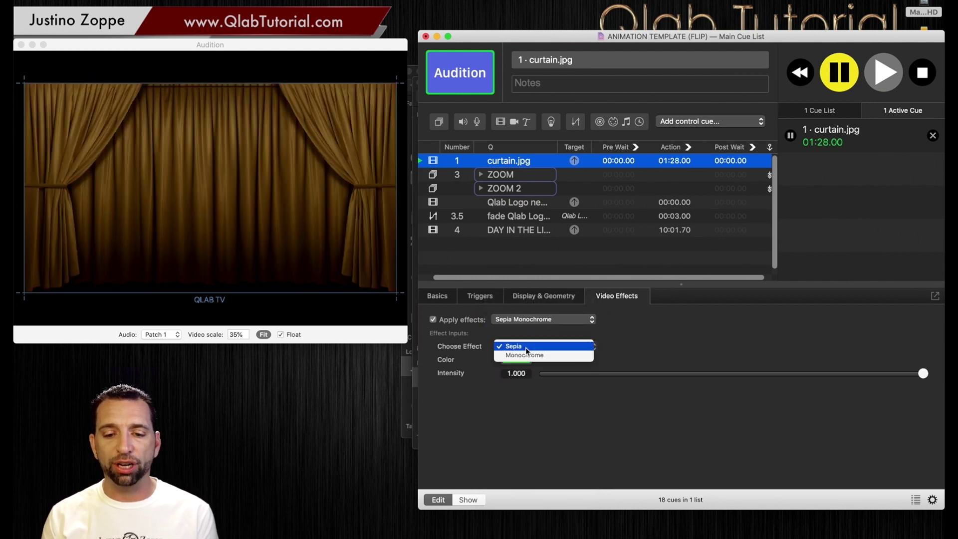
pyautogui.click(527, 356)
# Try tint colours on the colour wheel, settling on orange
pyautogui.click(525, 358)
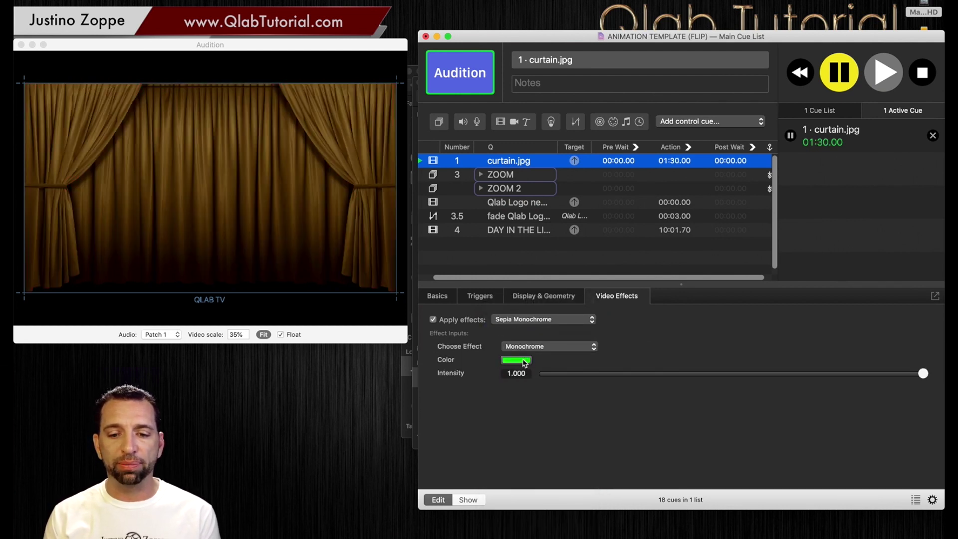
pyautogui.click(88, 484)
pyautogui.moveTo(88, 485); pyautogui.dragTo(111, 505)
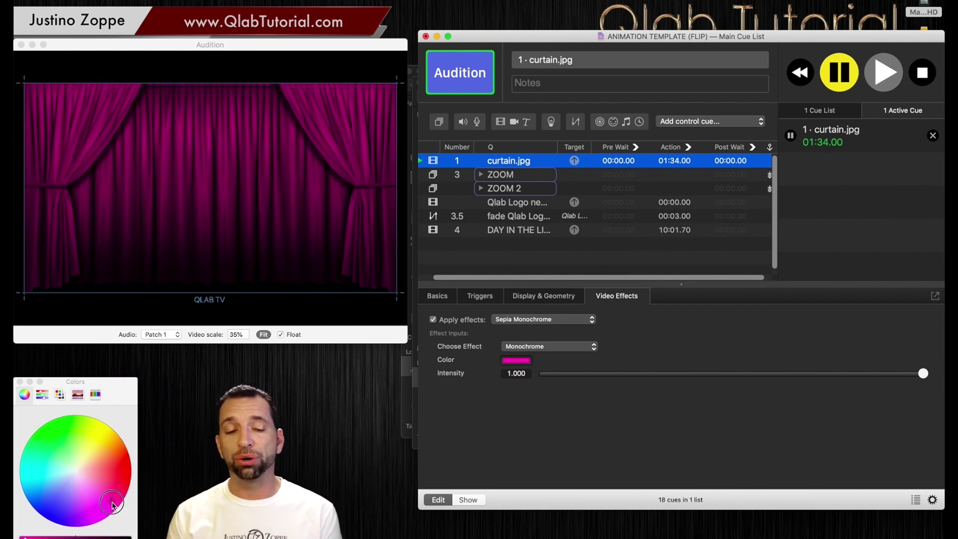
pyautogui.moveTo(112, 505); pyautogui.dragTo(25, 471)
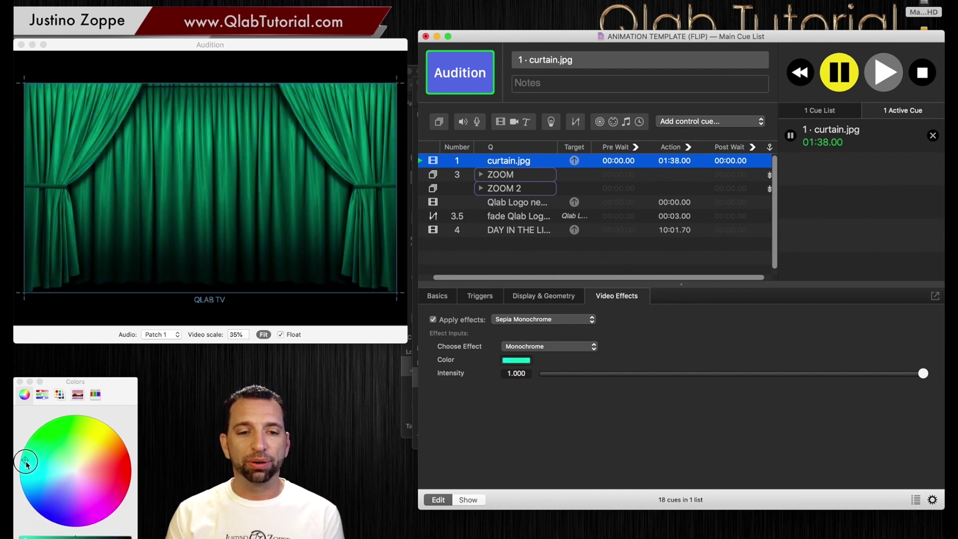
pyautogui.moveTo(27, 464)
pyautogui.mouseDown()
pyautogui.moveTo(141, 480)
pyautogui.moveTo(98, 518)
pyautogui.moveTo(35, 439)
pyautogui.moveTo(26, 449)
pyautogui.moveTo(45, 504)
pyautogui.moveTo(108, 463)
pyautogui.moveTo(43, 490)
pyautogui.moveTo(126, 499)
pyautogui.moveTo(94, 459)
pyautogui.moveTo(100, 489)
pyautogui.moveTo(133, 456)
pyautogui.moveTo(122, 447)
pyautogui.moveTo(115, 454)
pyautogui.mouseUp()
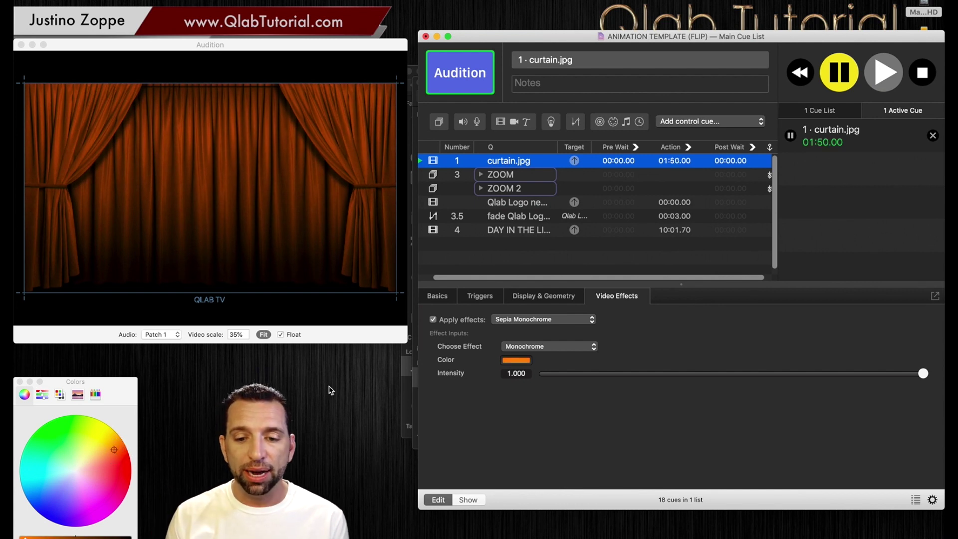
pyautogui.click(531, 322)
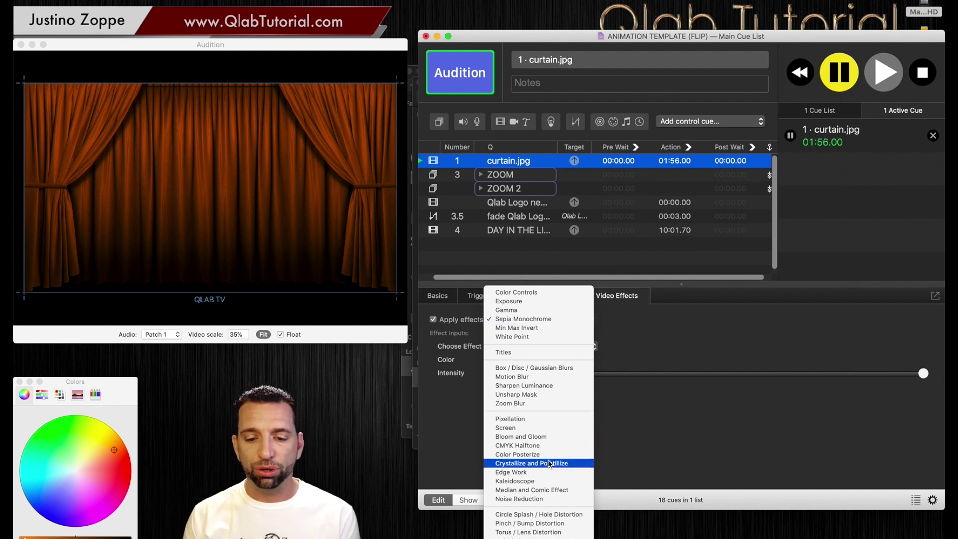
# Switch curtain.jpg to Kaleidoscope with count about 5 and its centre nudged horizontally
pyautogui.click(545, 480)
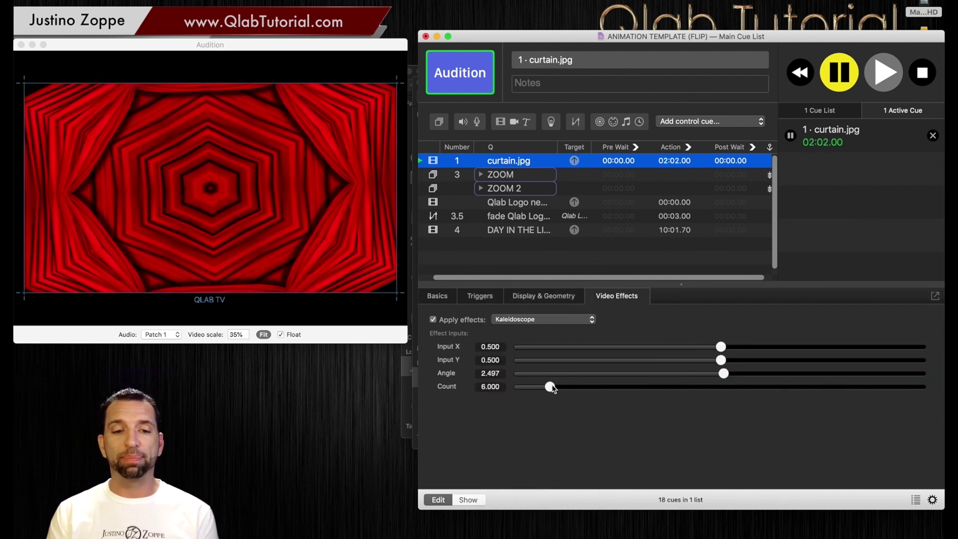
pyautogui.moveTo(551, 387)
pyautogui.mouseDown()
pyautogui.moveTo(568, 387)
pyautogui.moveTo(535, 387)
pyautogui.moveTo(546, 388)
pyautogui.mouseUp()
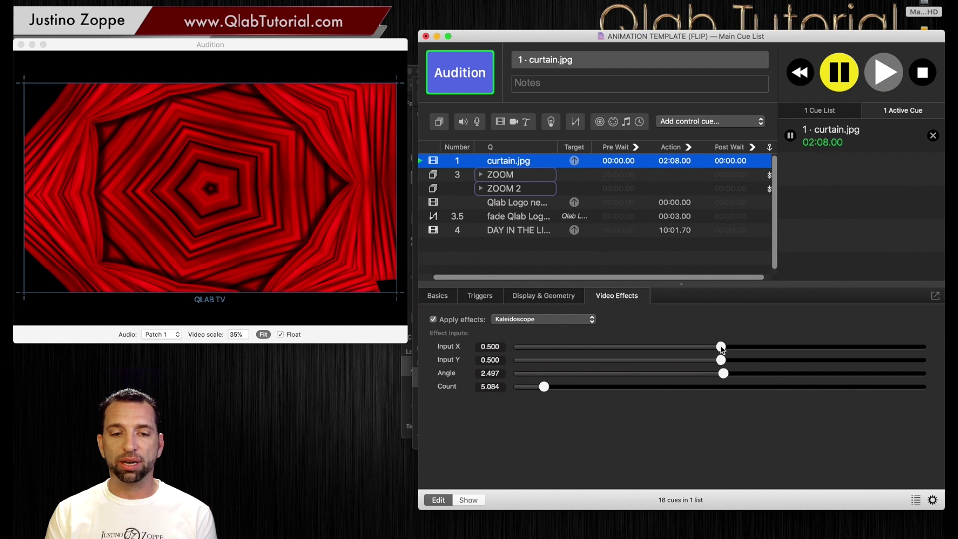
pyautogui.moveTo(721, 346); pyautogui.dragTo(659, 385)
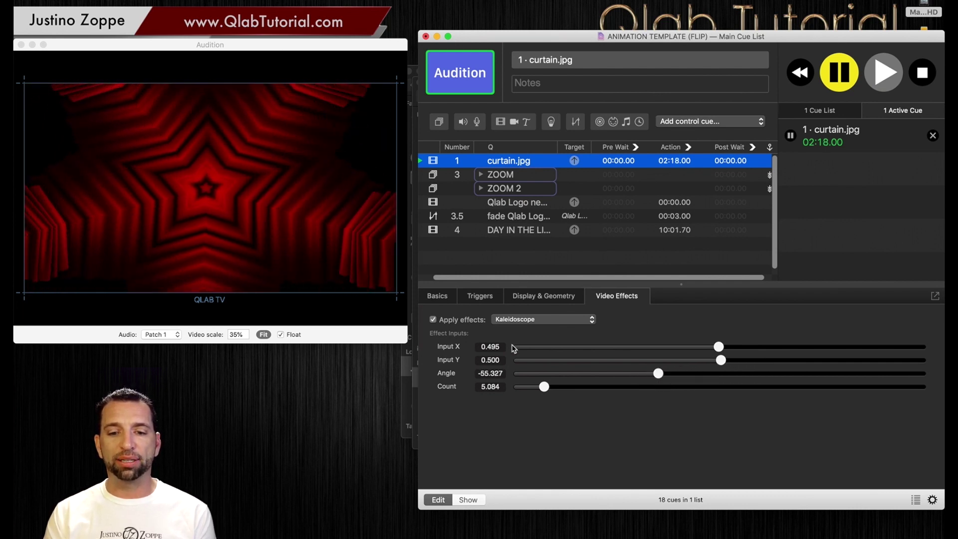
# Set curtain.jpg to Custom Geometry with linked Scale of 0.629
pyautogui.click(546, 296)
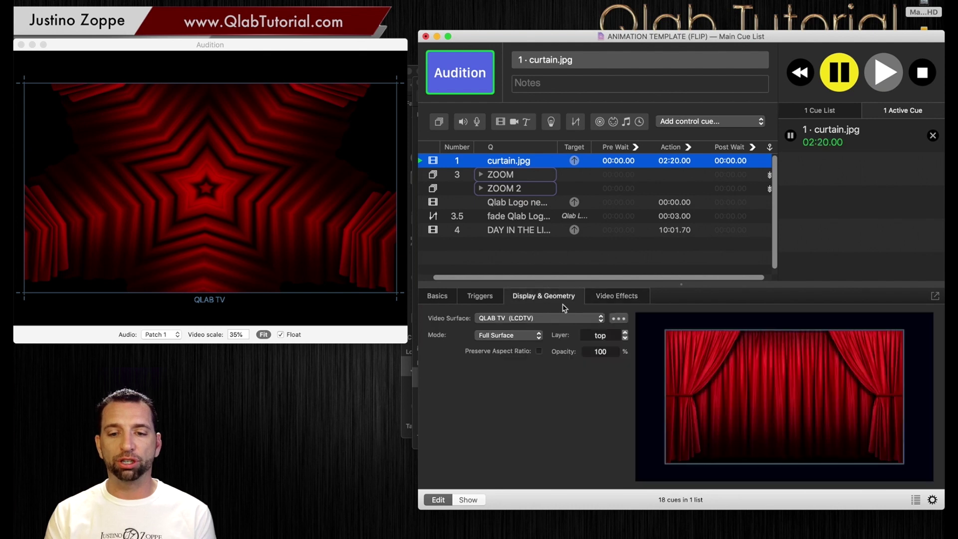
pyautogui.click(527, 338)
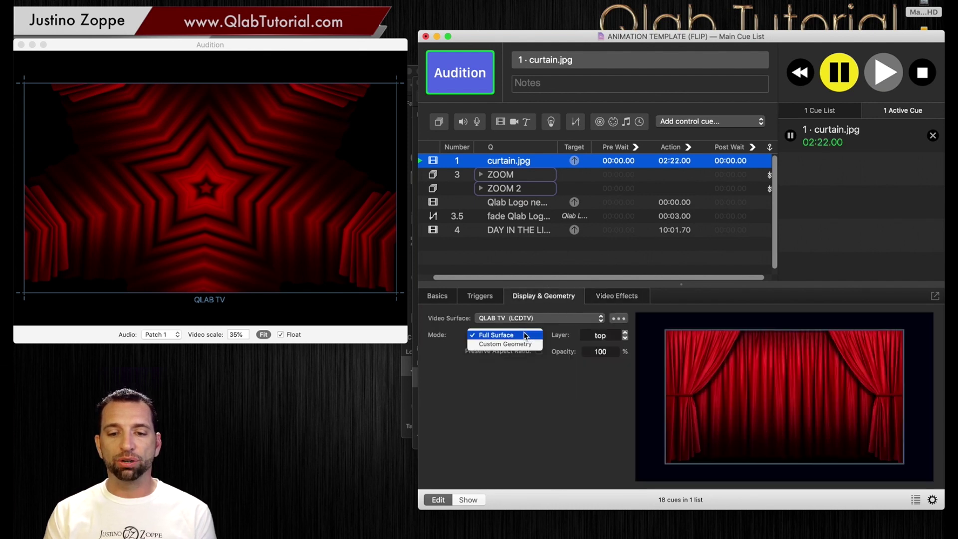
pyautogui.click(519, 344)
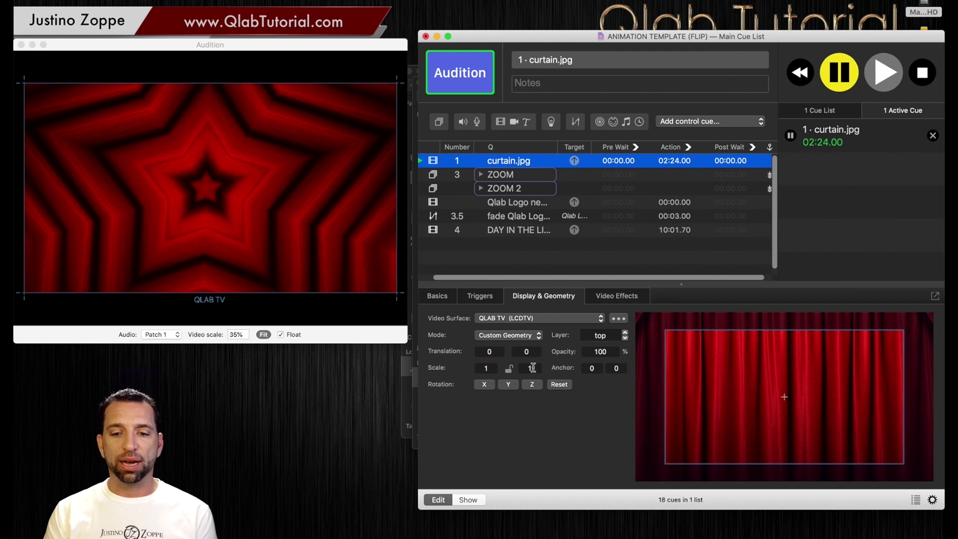
pyautogui.moveTo(535, 368); pyautogui.dragTo(530, 417)
pyautogui.click(509, 370)
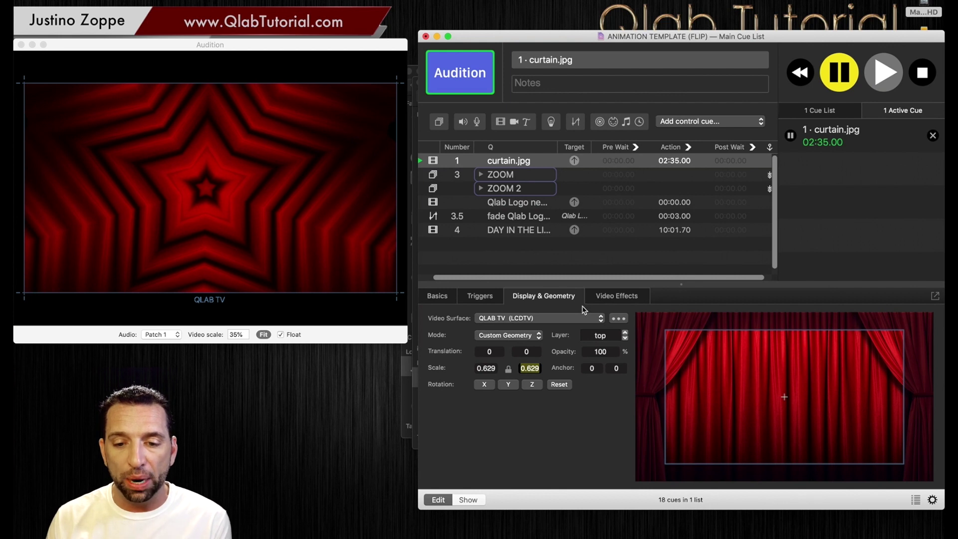
pyautogui.click(543, 260)
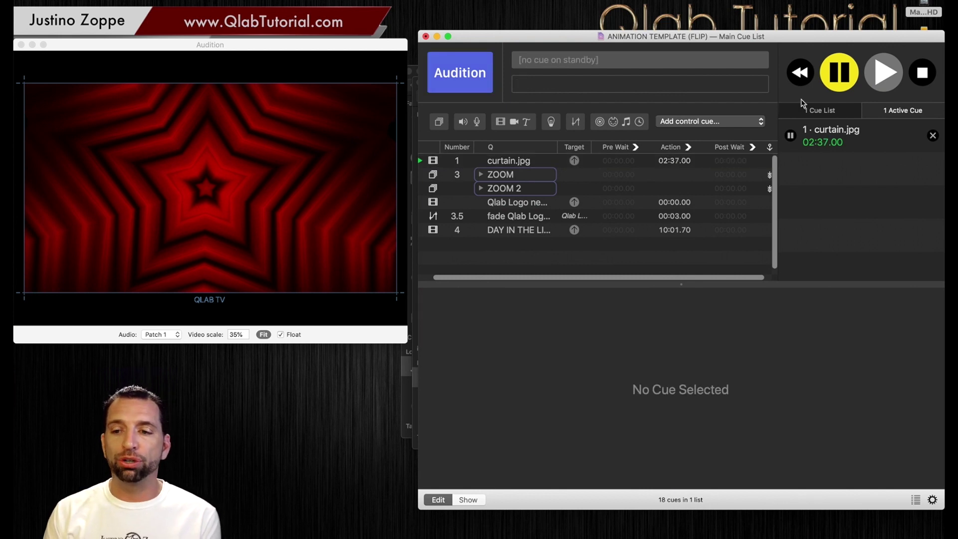
# Stop the curtain, expand the ZOOM group, and preview the ZOOM and ZOOM 2 animations
pyautogui.click(912, 78)
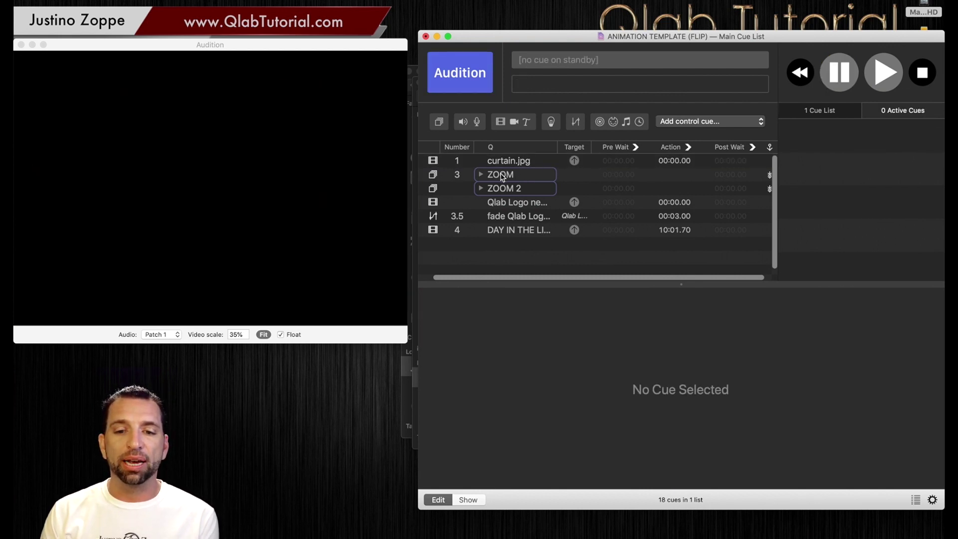
pyautogui.click(502, 177)
pyautogui.click(481, 174)
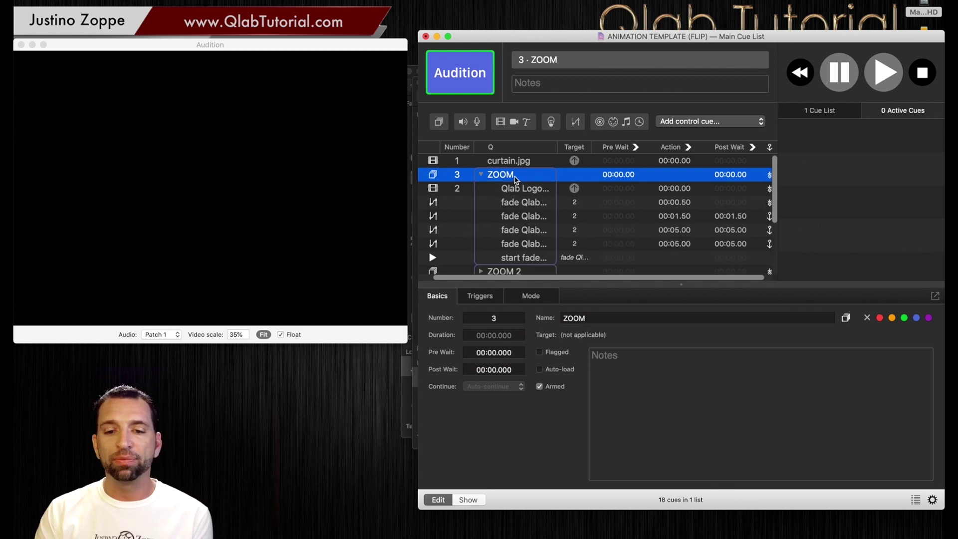
pyautogui.press('space')
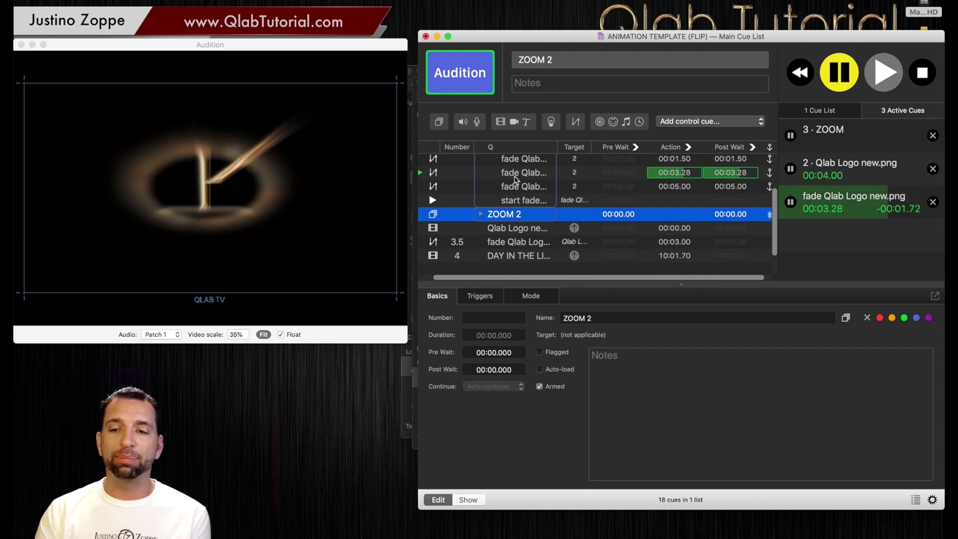
pyautogui.click(922, 73)
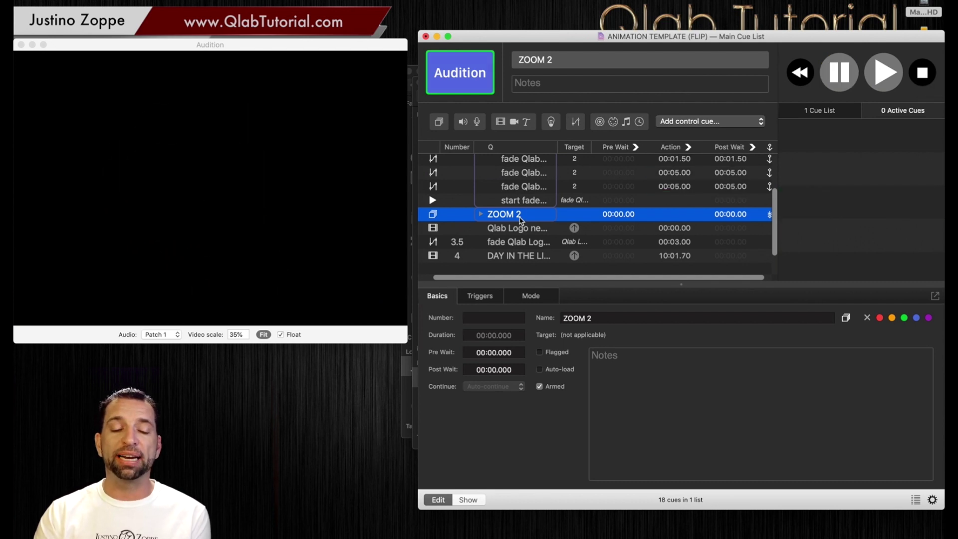
pyautogui.press('space')
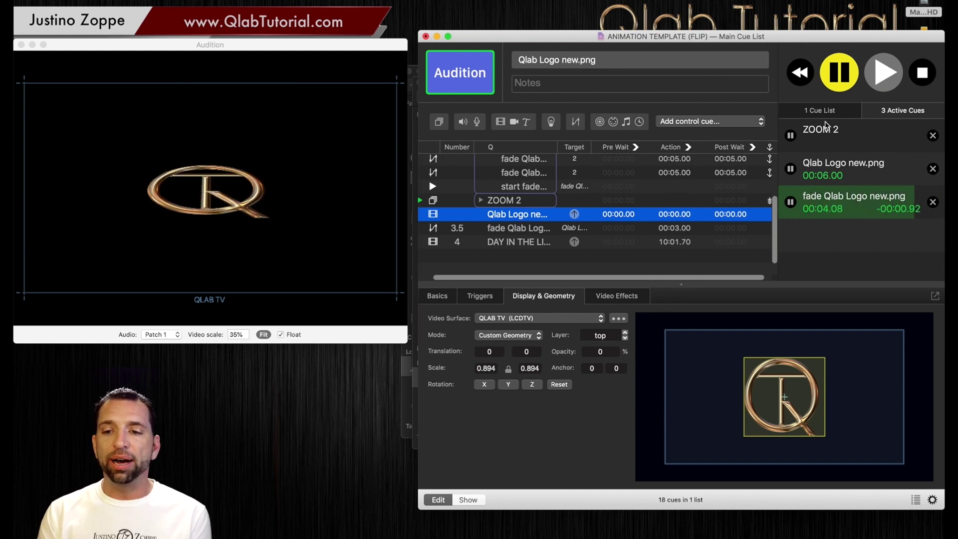
pyautogui.click(921, 81)
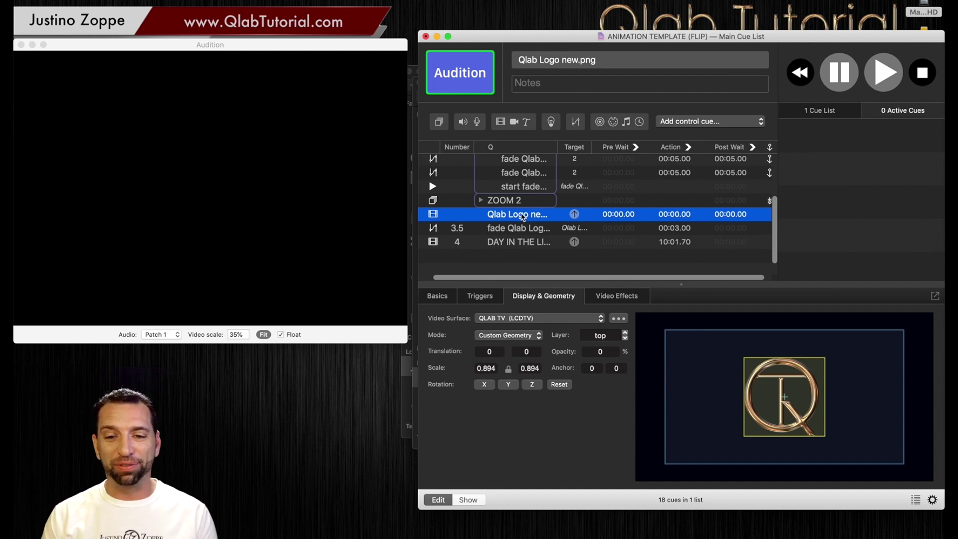
pyautogui.click(498, 245)
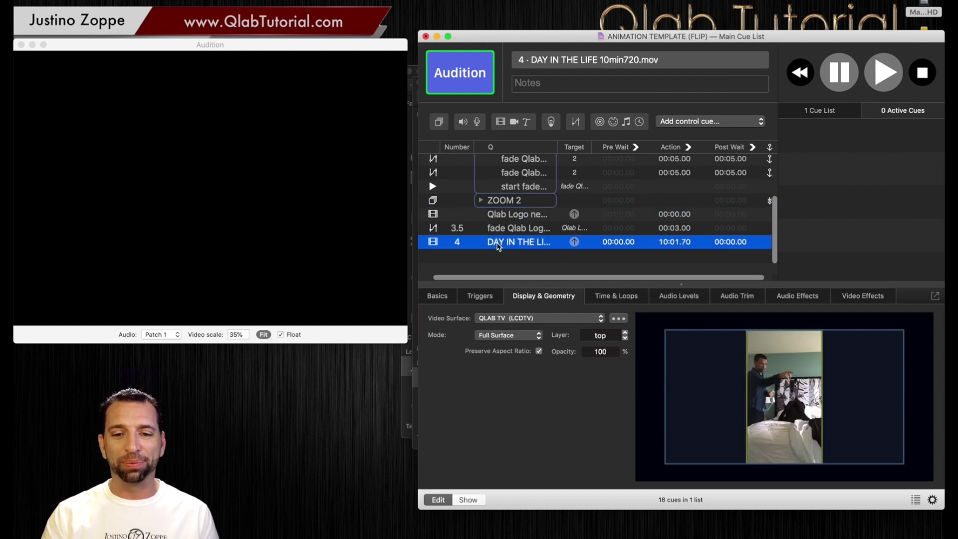
# Play the DAY IN THE LIFE video and silence its master audio level
pyautogui.press('space')
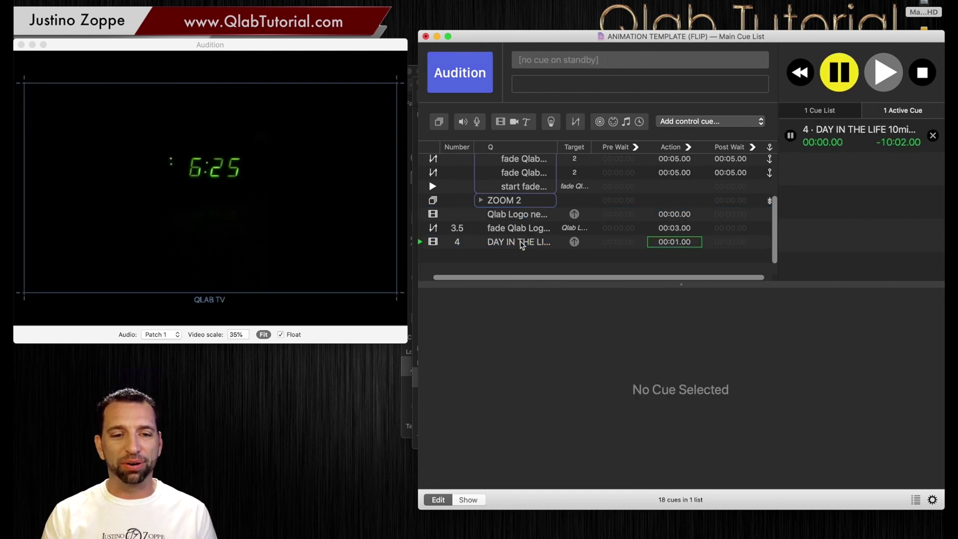
pyautogui.click(521, 244)
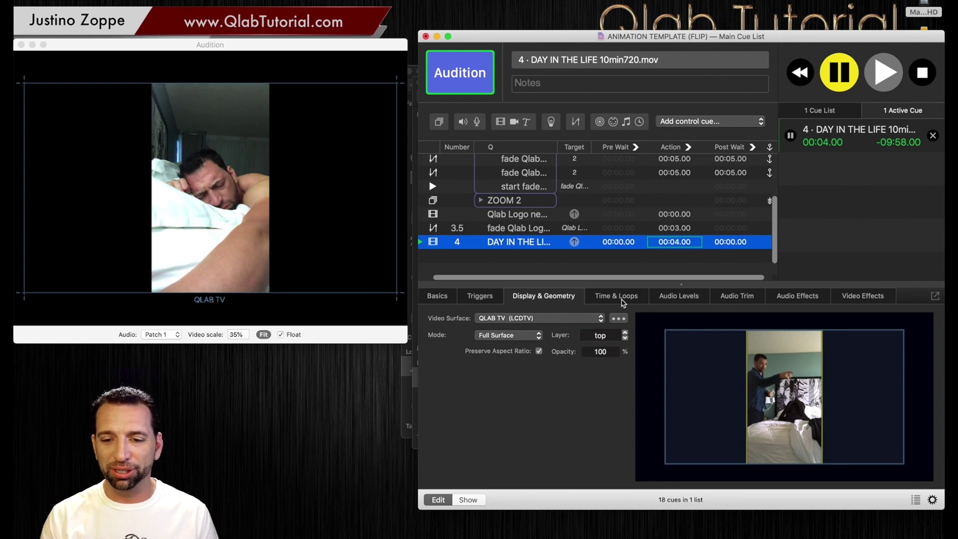
pyautogui.click(670, 296)
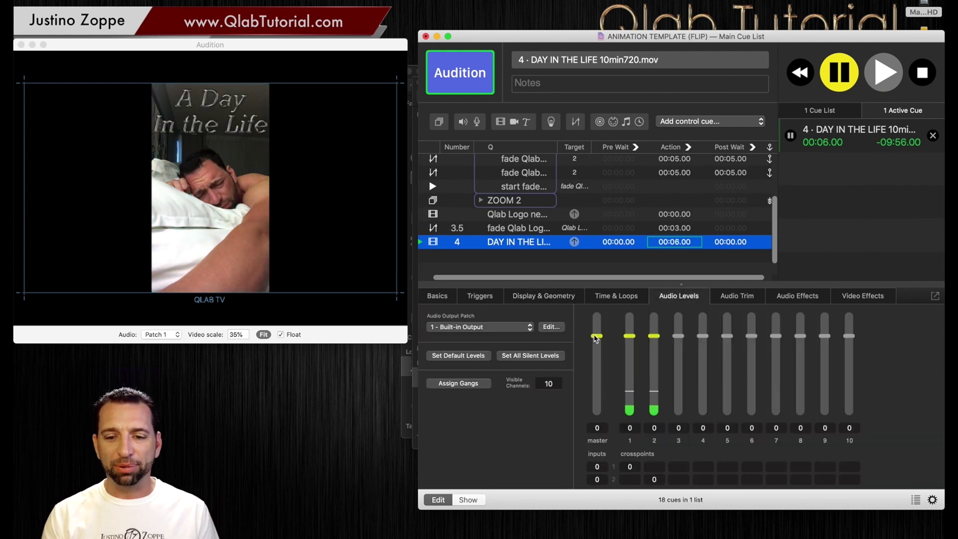
pyautogui.moveTo(595, 338); pyautogui.dragTo(594, 437)
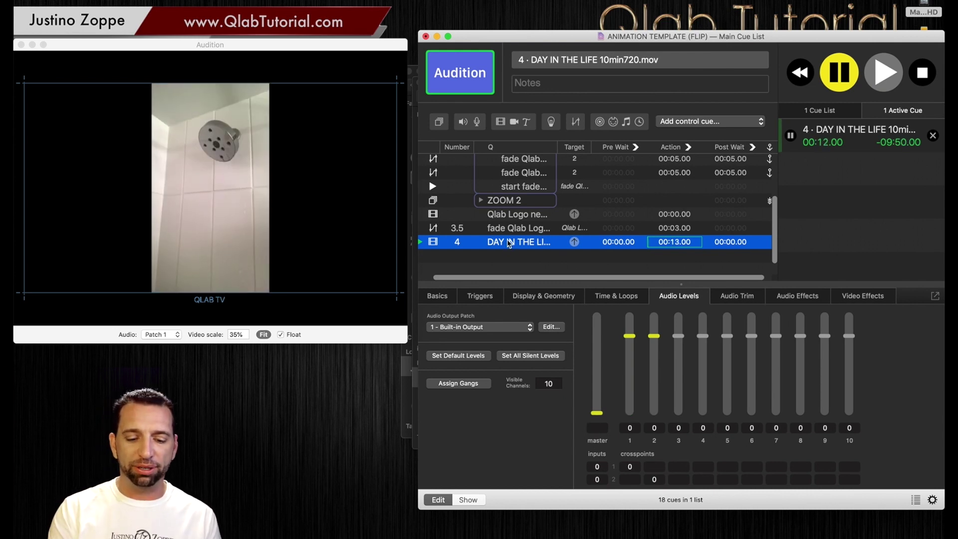
# Duplicate the DAY IN THE LIFE cue, stop playback, and show cue 4's video effects
pyautogui.press('super+d')
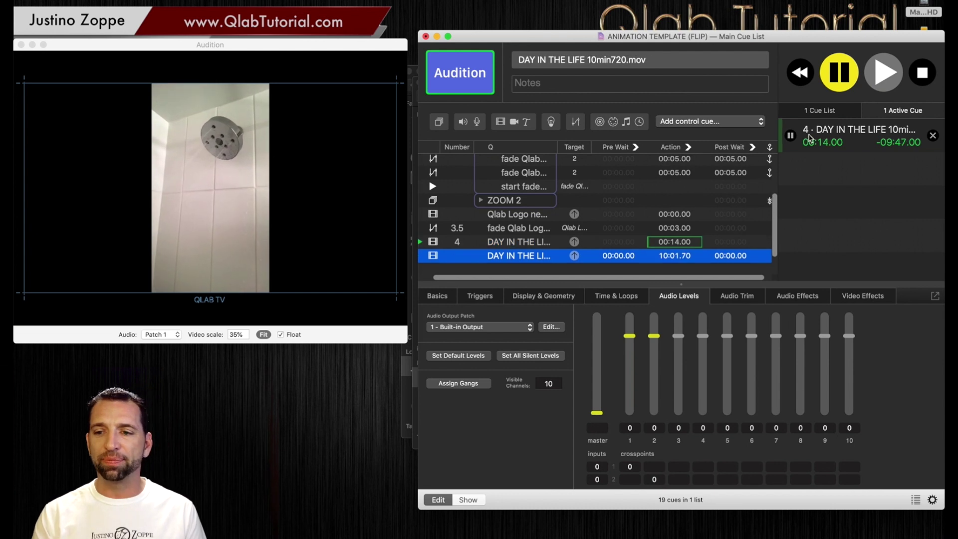
pyautogui.press('Escape')
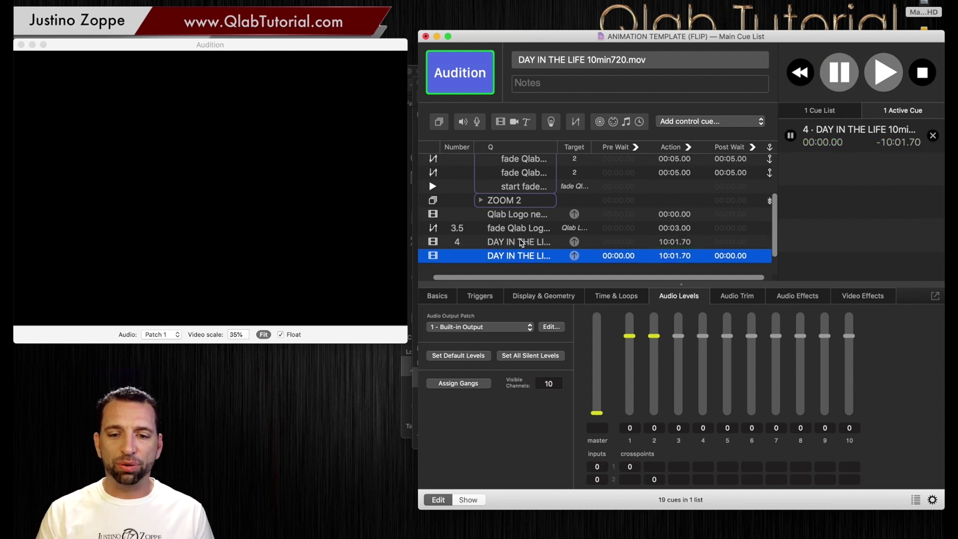
pyautogui.click(521, 243)
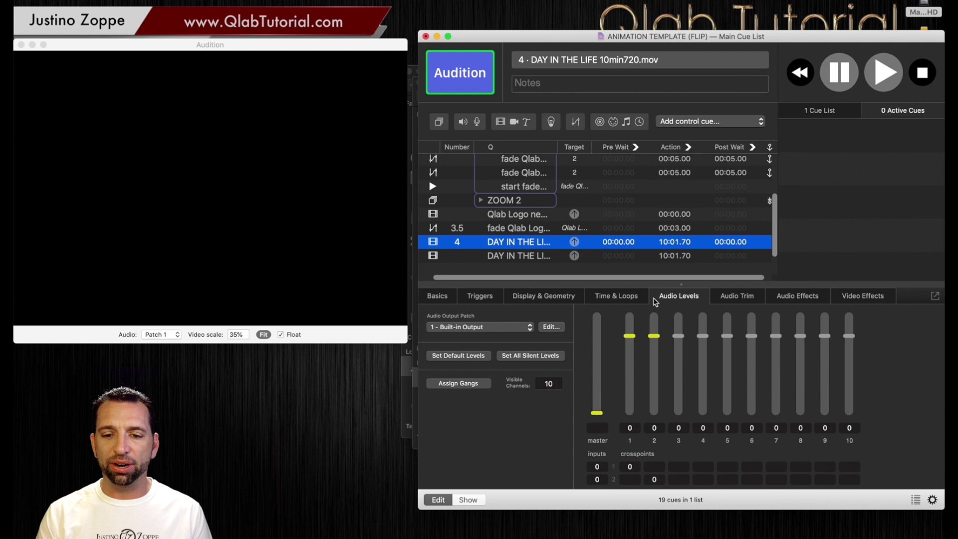
pyautogui.click(852, 297)
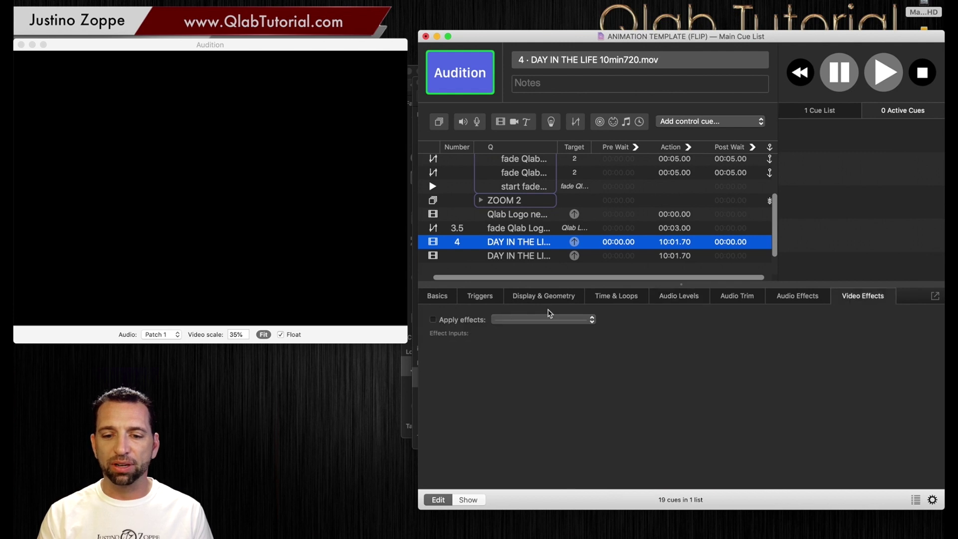
# Apply a Box / Disc / Gaussian Blurs effect to cue 4's video and enable it
pyautogui.click(507, 323)
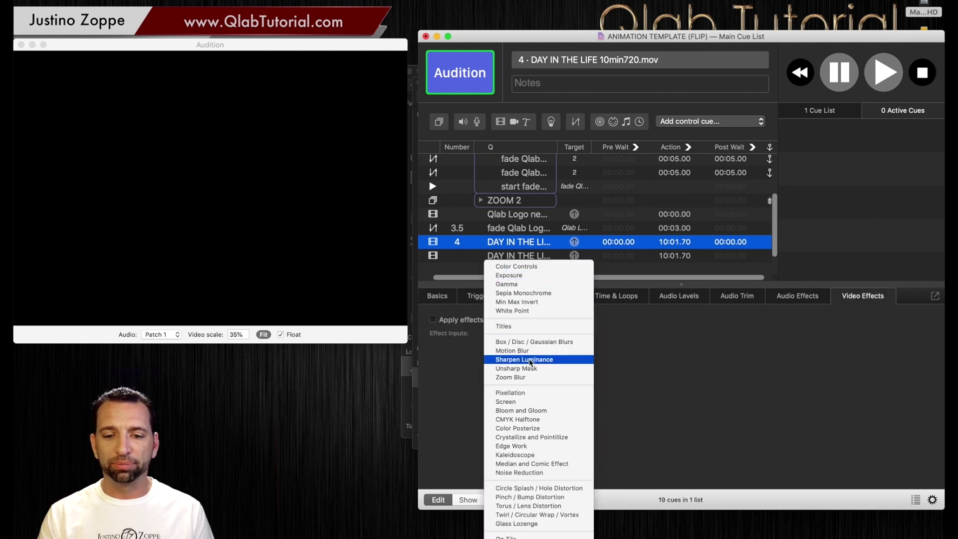
pyautogui.click(541, 342)
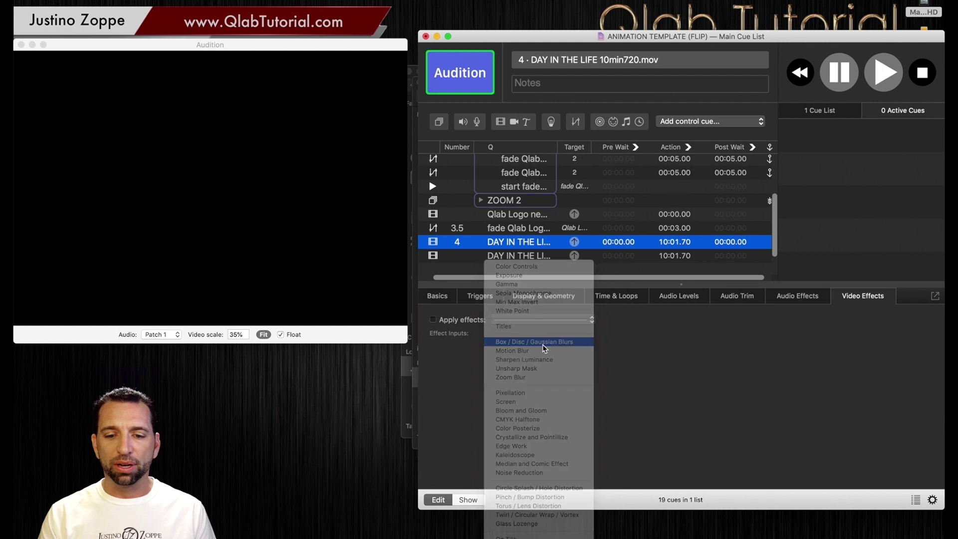
pyautogui.click(433, 320)
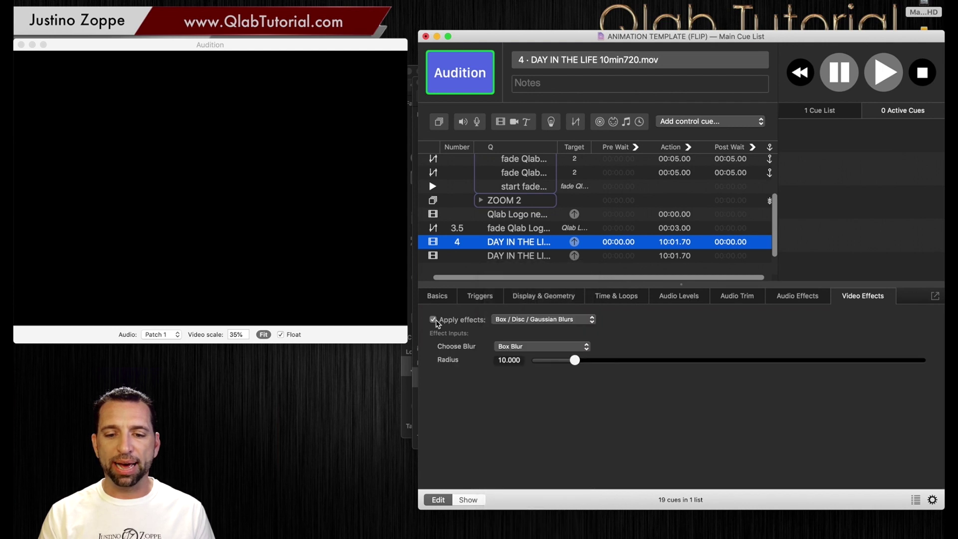
# Play cue 4 and raise the box blur radius to about 60
pyautogui.press('space')
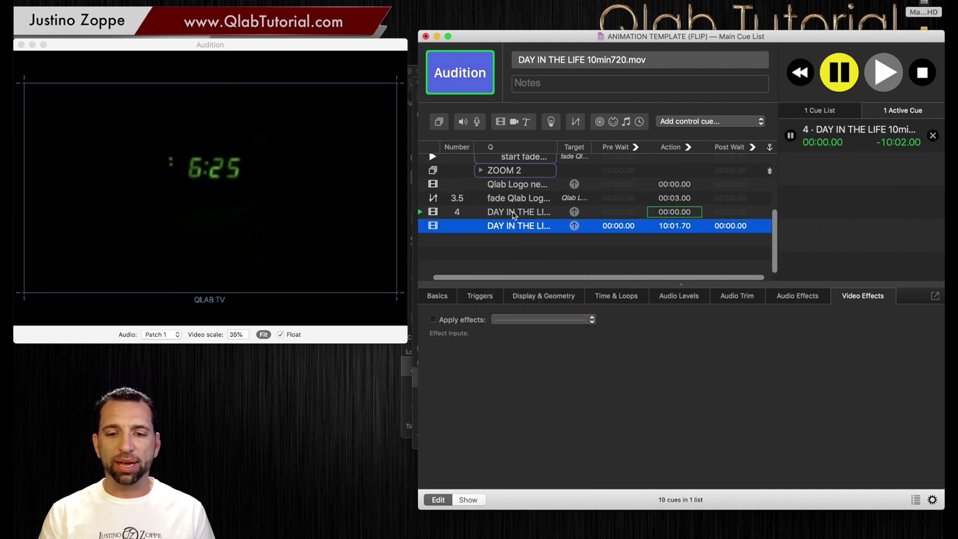
pyautogui.click(513, 213)
pyautogui.moveTo(574, 360); pyautogui.dragTo(770, 360)
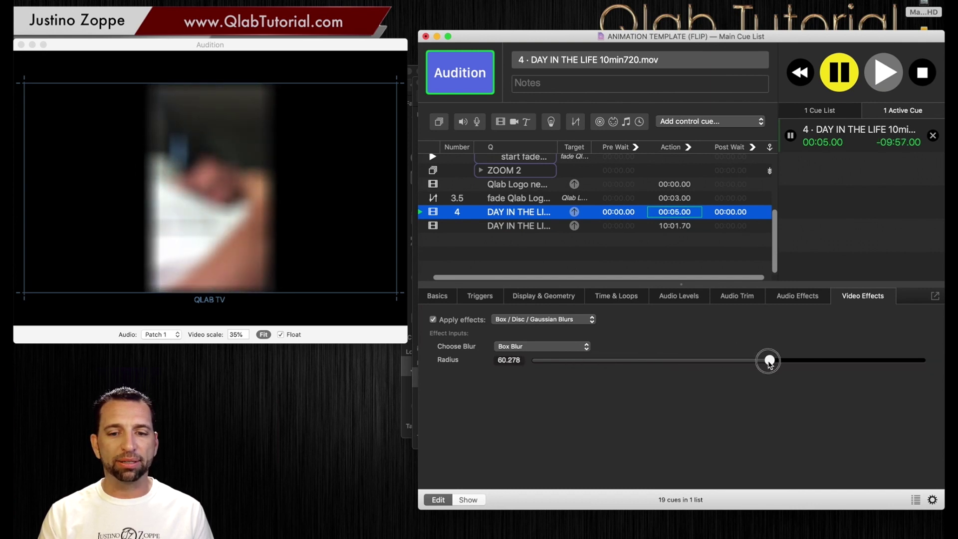
pyautogui.click(569, 299)
# Keep cue 4 in Full Surface mode and turn off Preserve Aspect Ratio
pyautogui.click(526, 335)
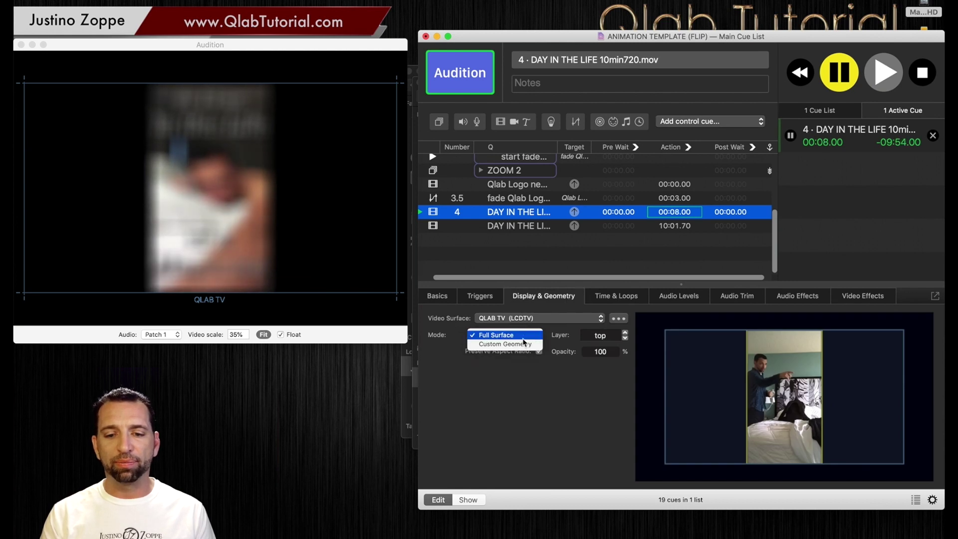
pyautogui.click(523, 336)
pyautogui.click(538, 351)
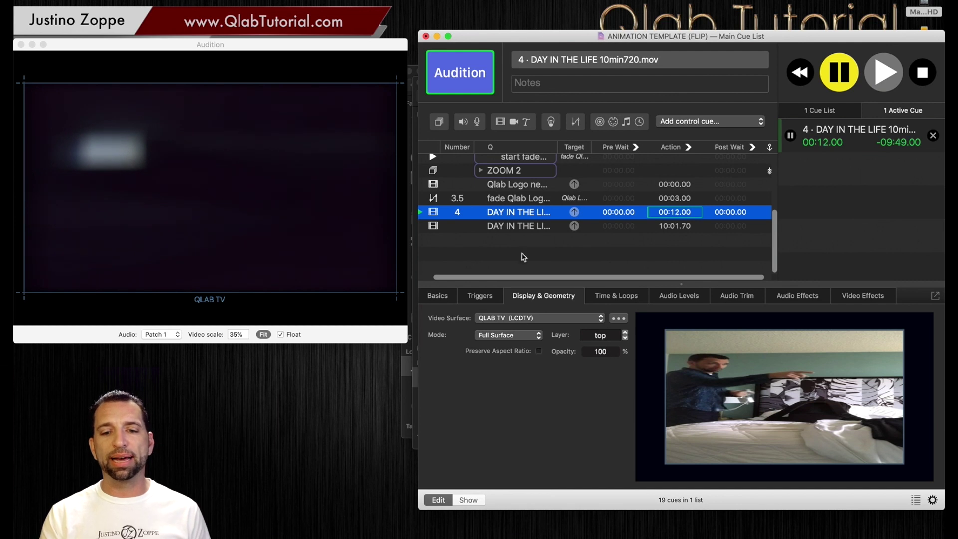
# Stop playback, then play cue 4 with the sharp vertical video on top
pyautogui.click(495, 226)
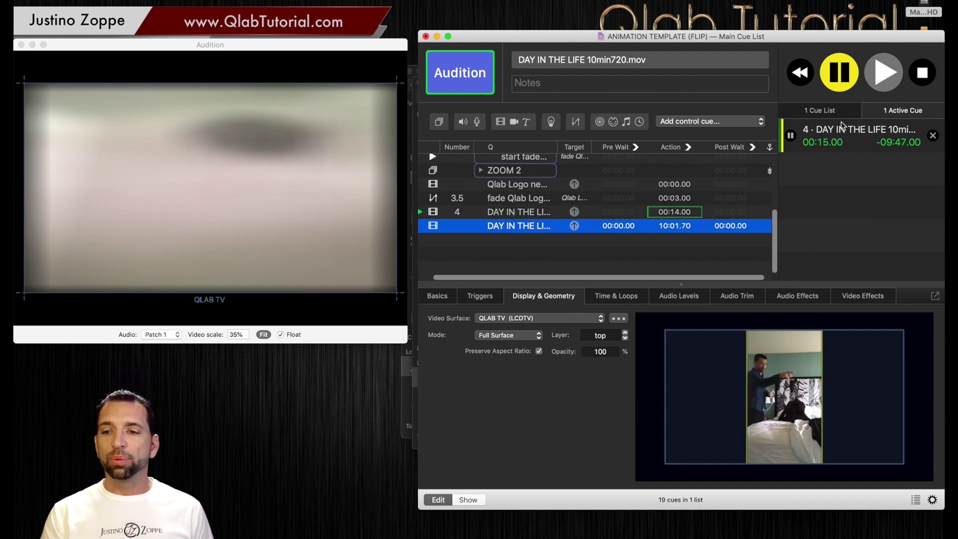
pyautogui.press('Escape')
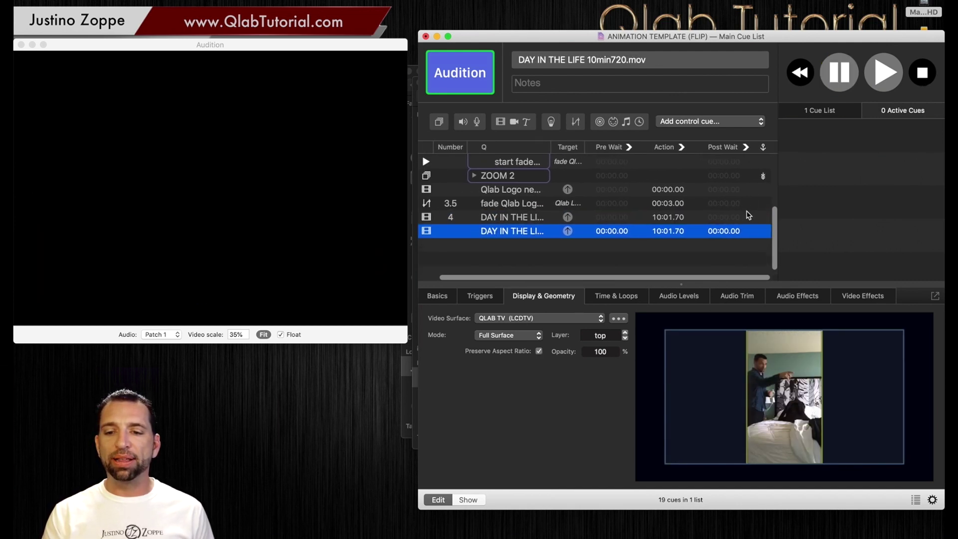
pyautogui.click(766, 220)
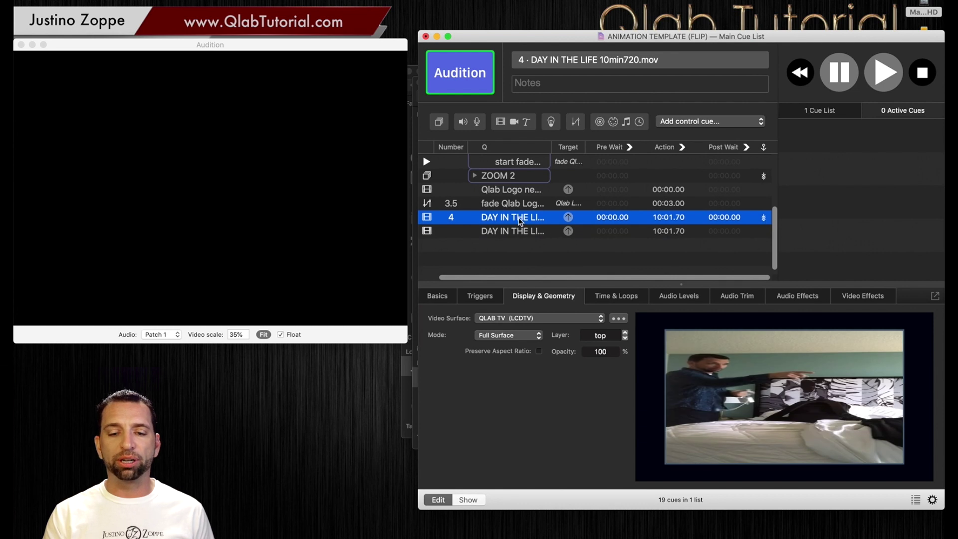
pyautogui.press('space')
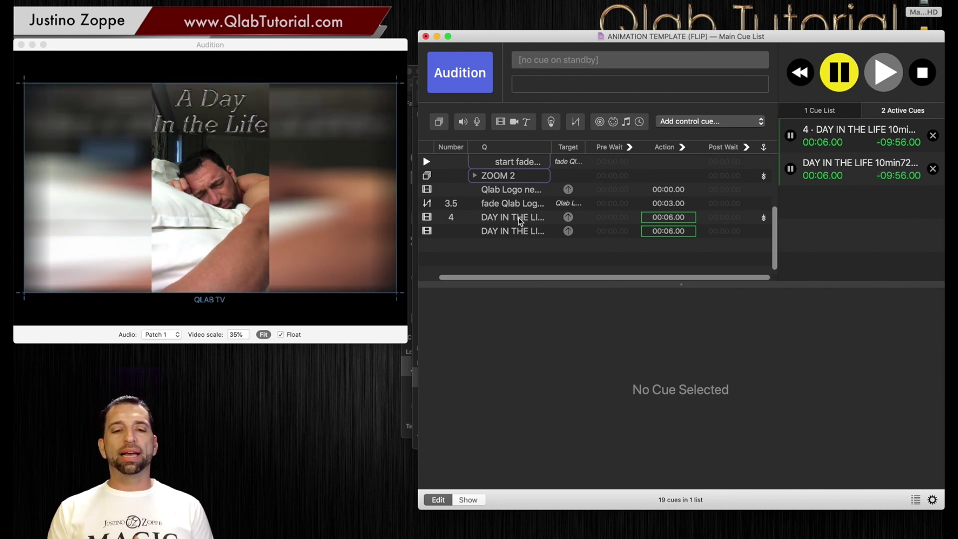
# Switch cue 4's display mode to Custom Geometry
pyautogui.click(515, 219)
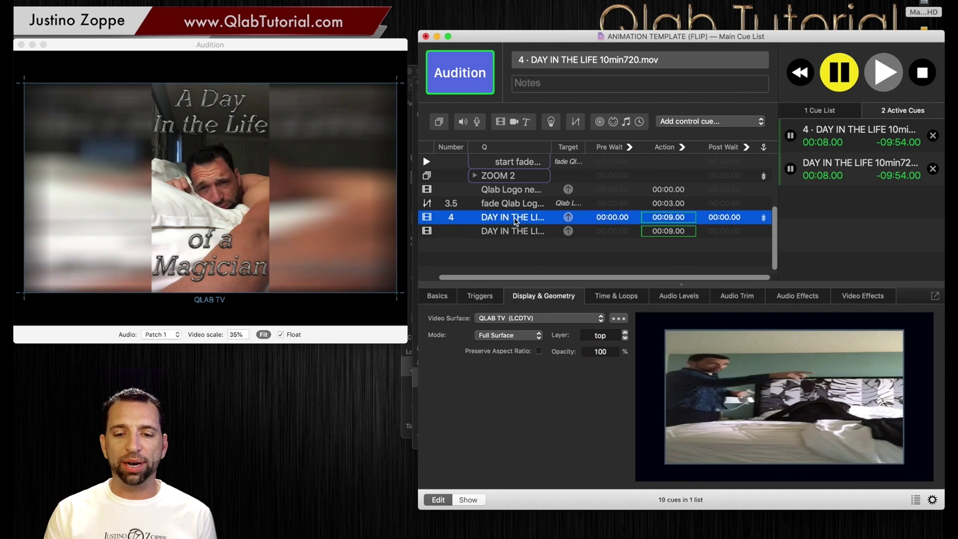
pyautogui.click(510, 335)
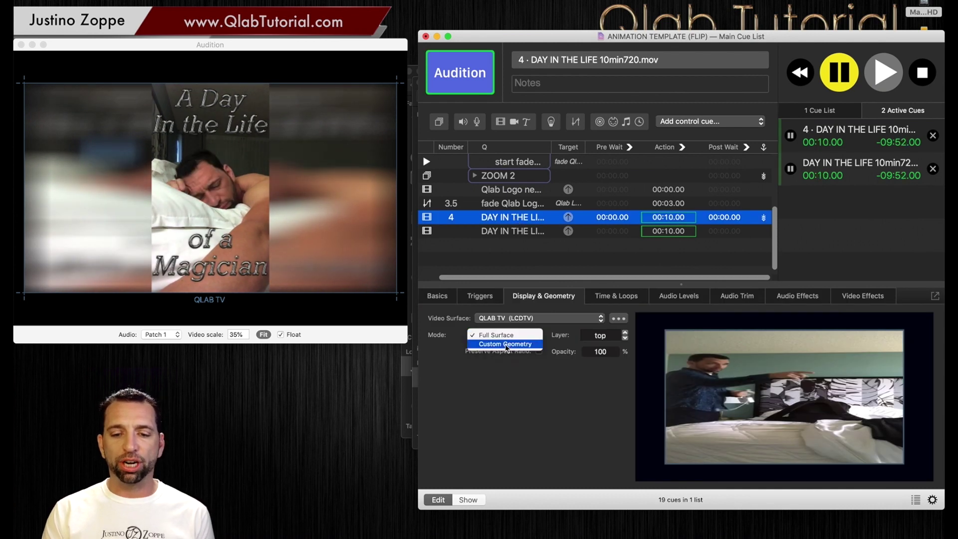
pyautogui.click(506, 345)
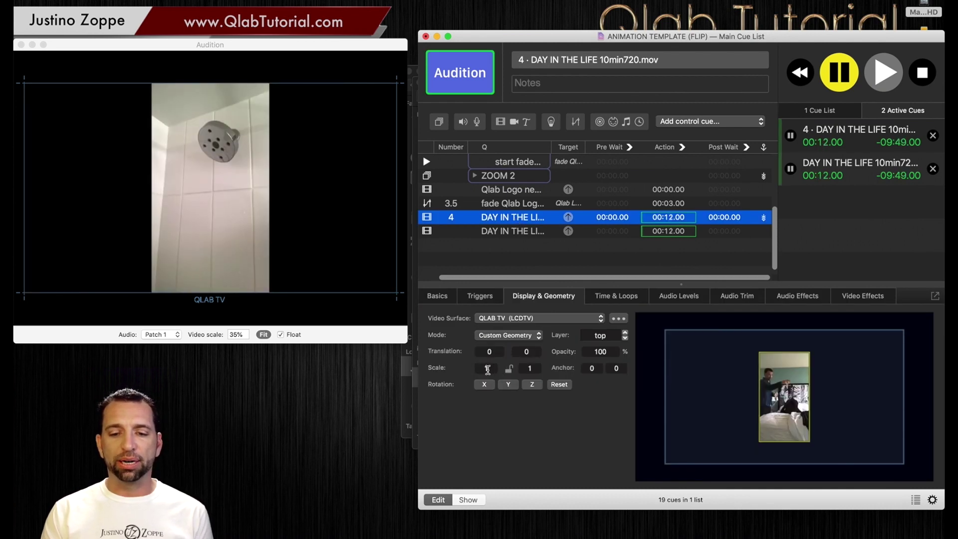
# Scale cue 4 to 4.742 horizontally and 3.736 vertically
pyautogui.doubleClick(530, 368)
pyautogui.write('1.43')
pyautogui.press('Return')
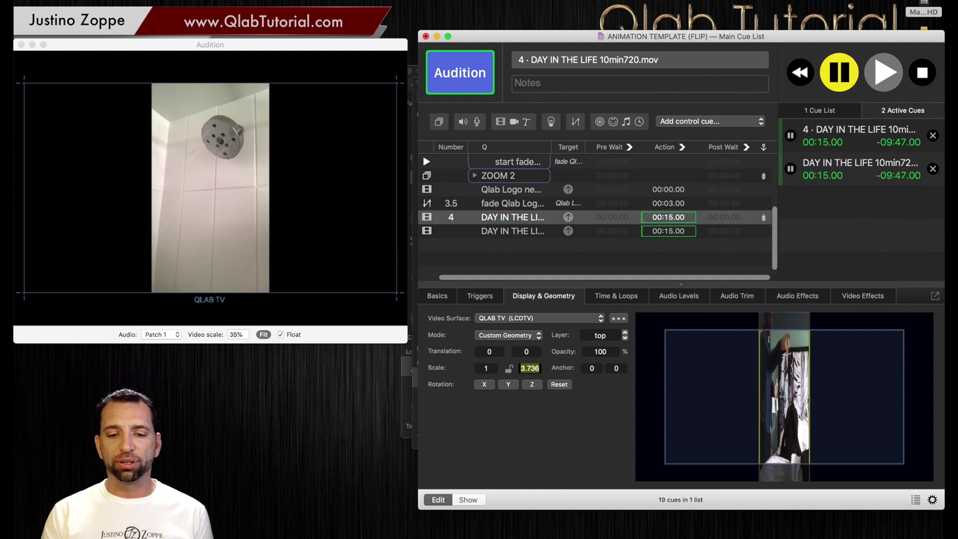
pyautogui.hotkey('shift', 'Tab')
pyautogui.write('3.473')
pyautogui.press('Return')
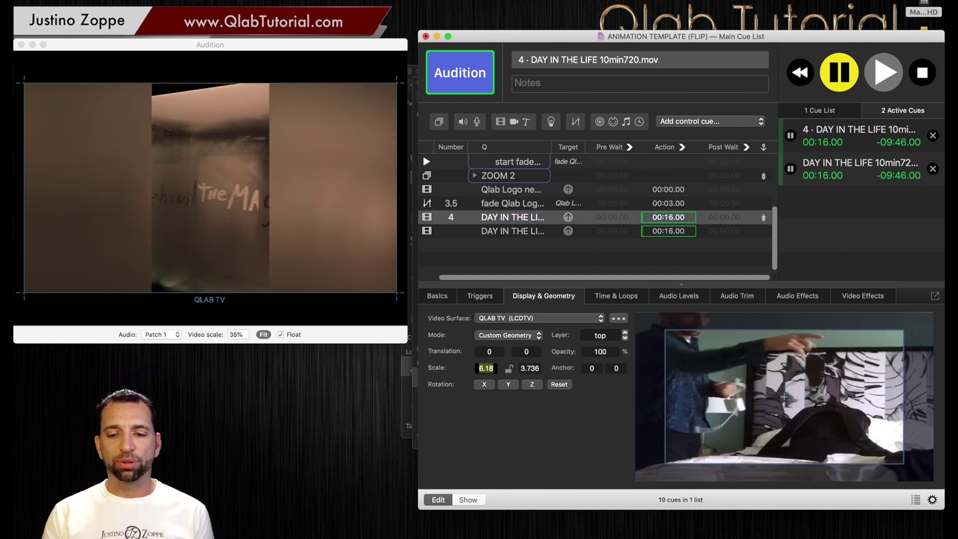
pyautogui.write('4.742')
pyautogui.press('Return')
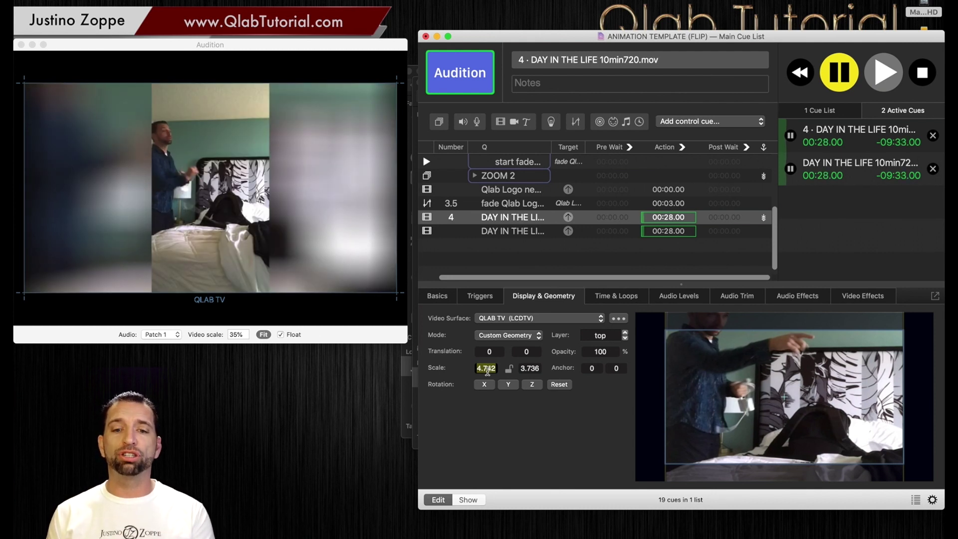
# Replace cue 4's background box blur with a Zoom Blur effect
pyautogui.click(533, 231)
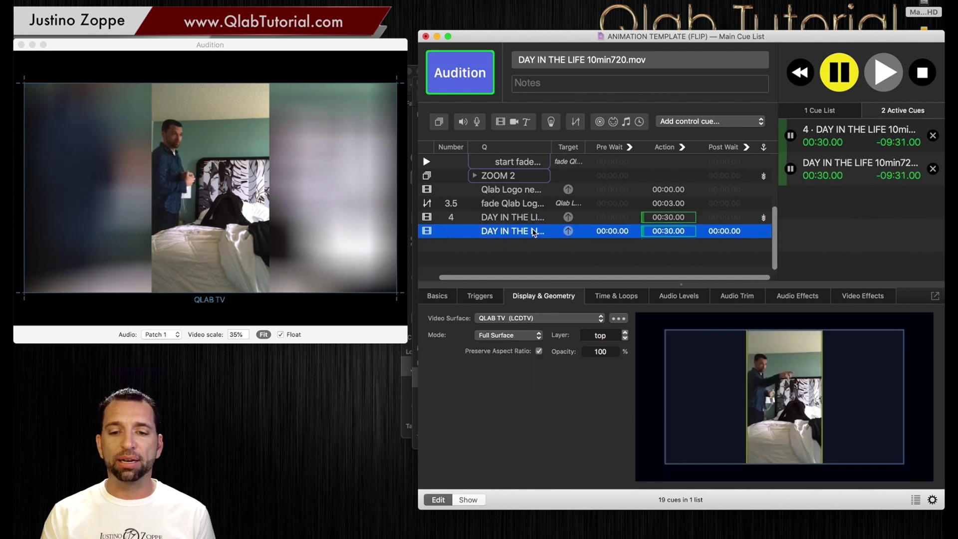
pyautogui.click(535, 218)
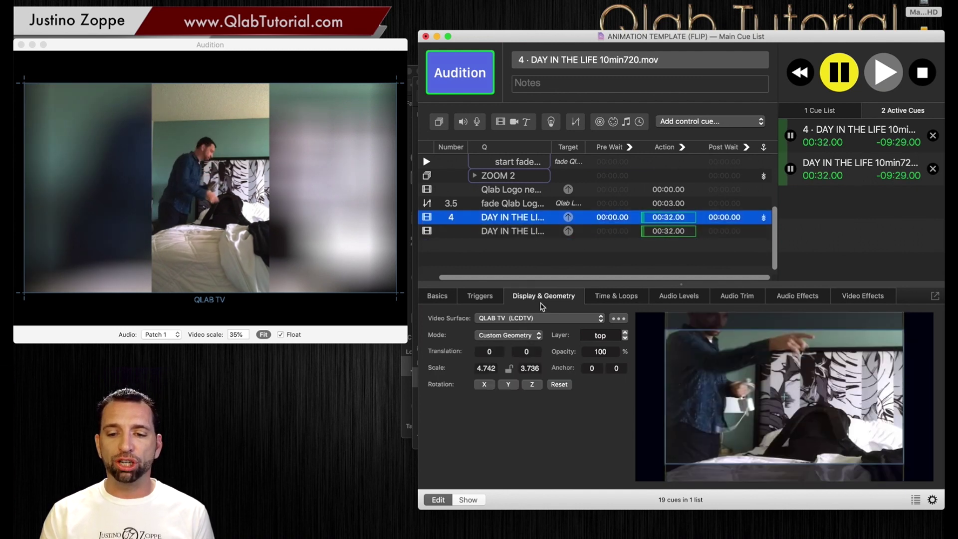
pyautogui.click(862, 296)
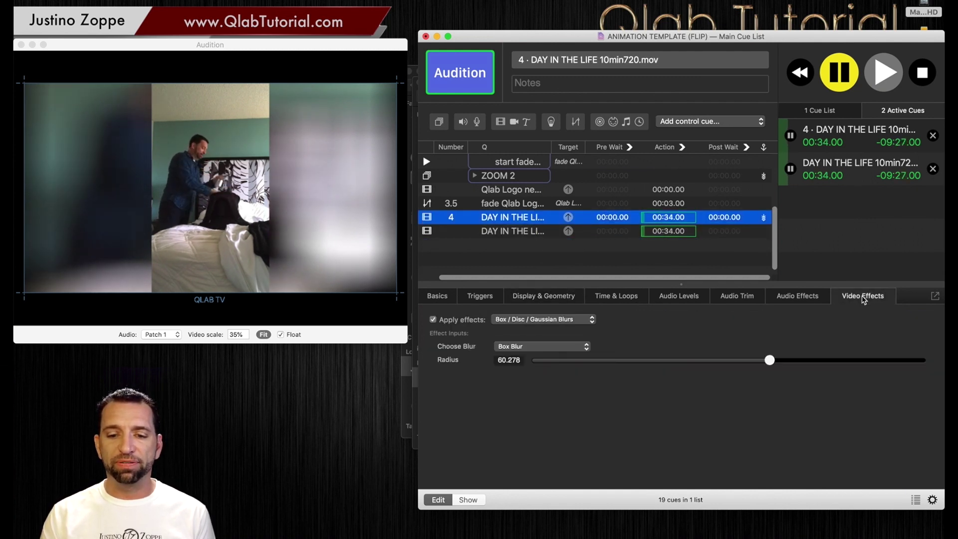
pyautogui.click(566, 319)
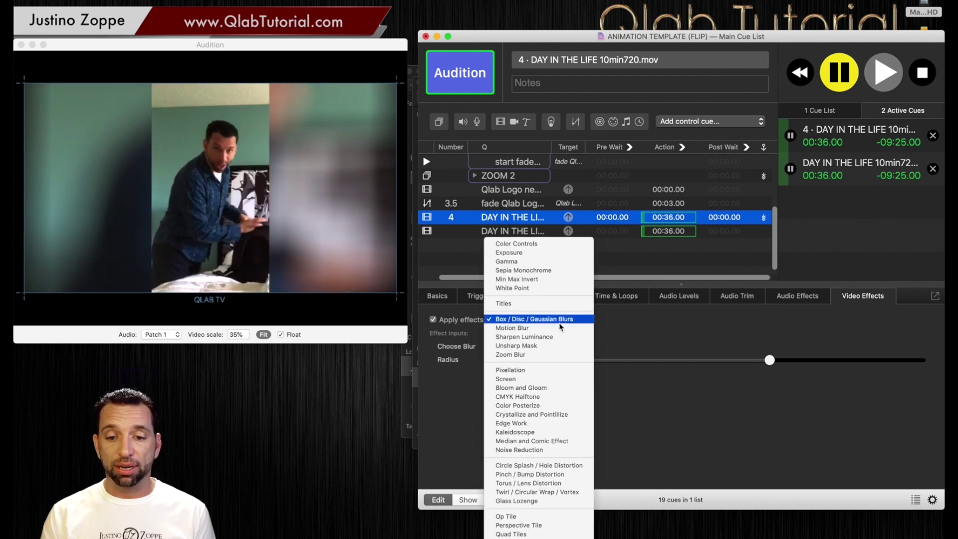
pyautogui.click(549, 355)
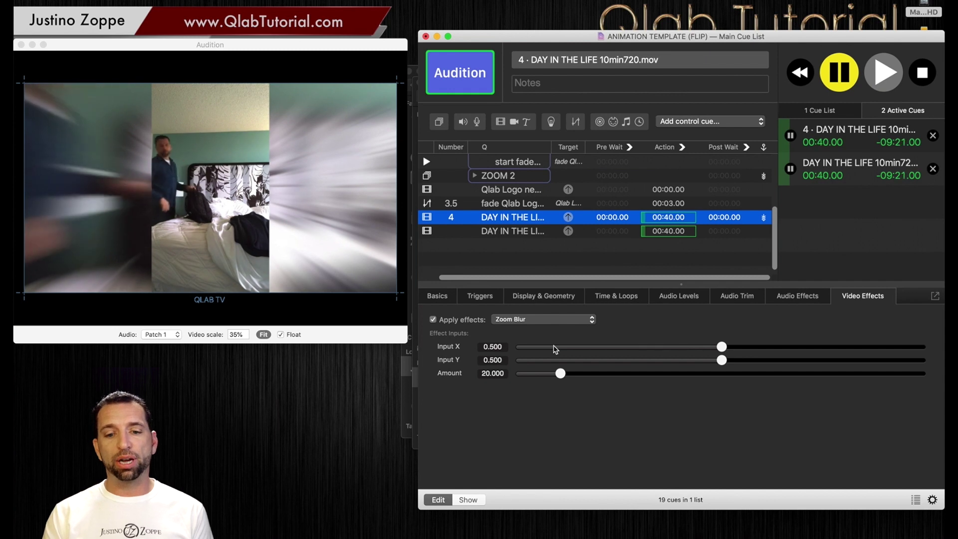
# Change the background effect from Zoom Blur to Kaleidoscope
pyautogui.click(536, 319)
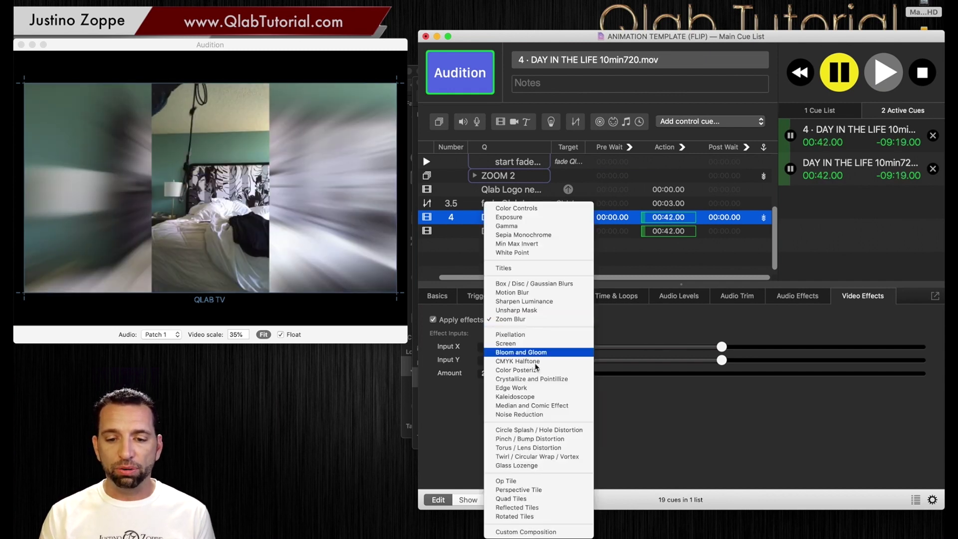
pyautogui.press('Escape')
pyautogui.press('k')
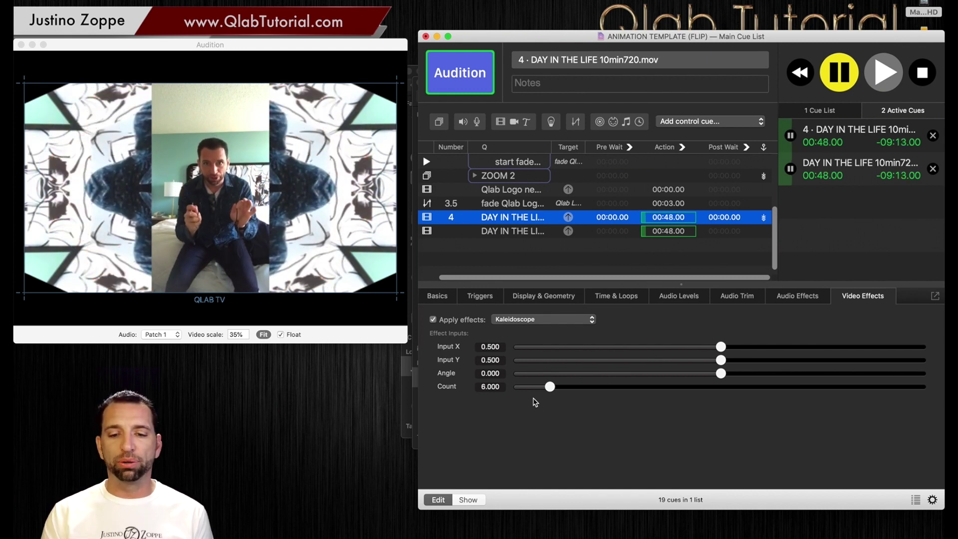
# Try Edge Work, then settle on Median and Comic Effect set to Comic Effect
pyautogui.click(533, 320)
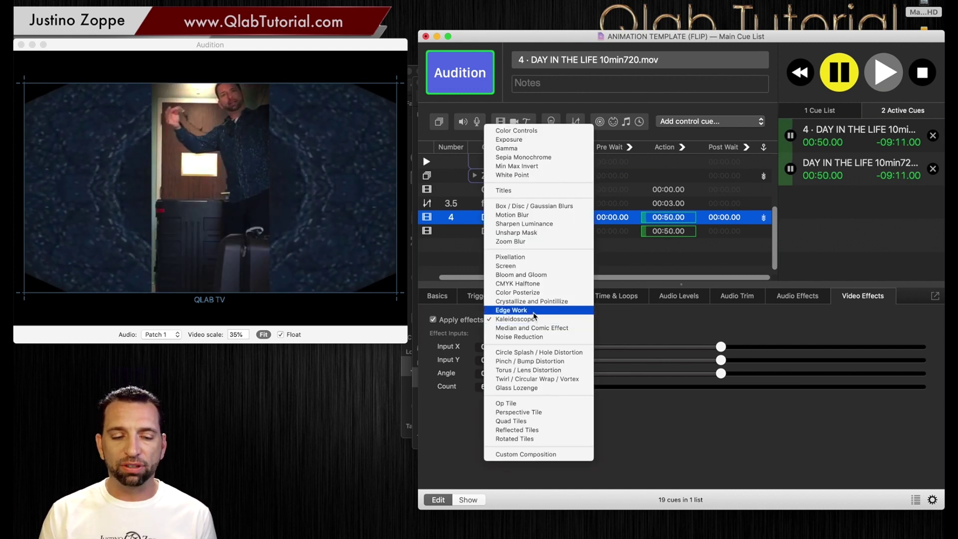
pyautogui.click(535, 314)
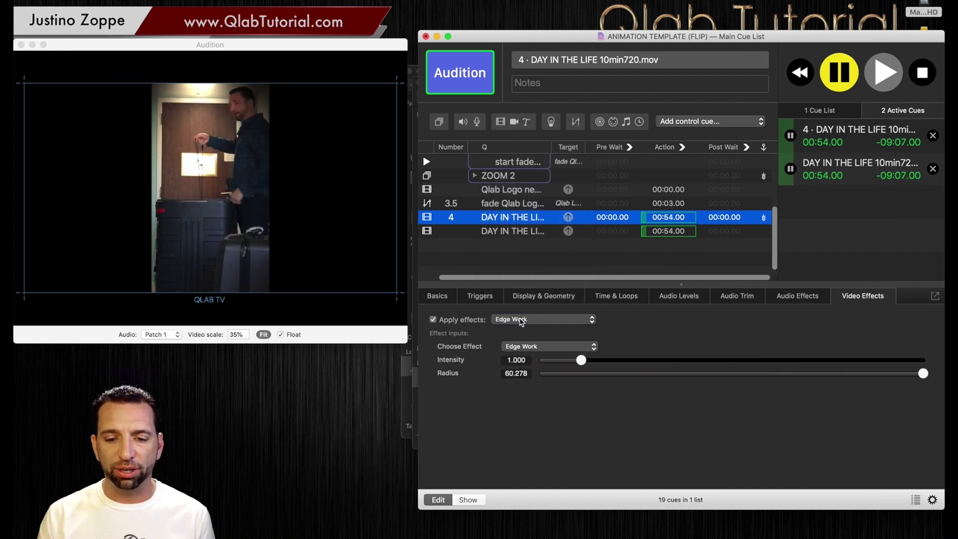
pyautogui.click(521, 322)
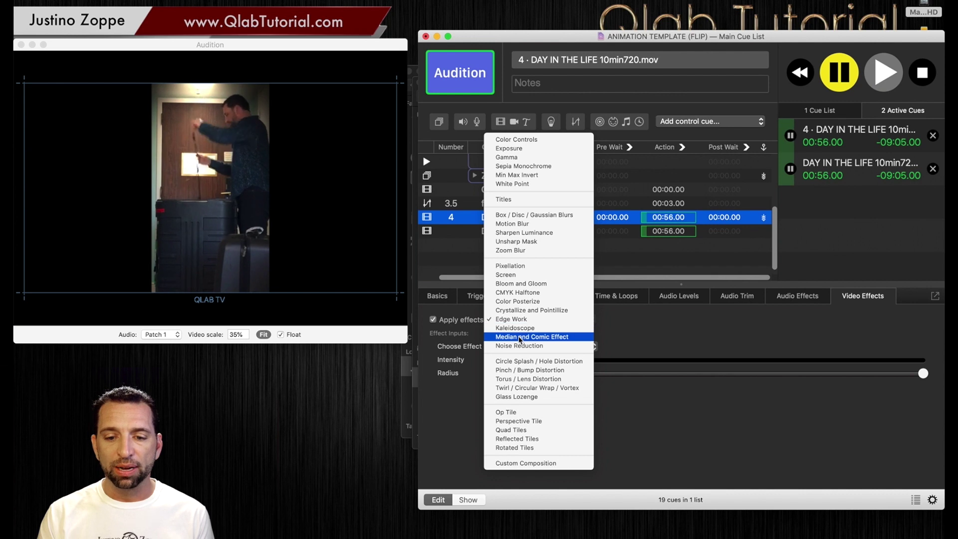
pyautogui.click(519, 337)
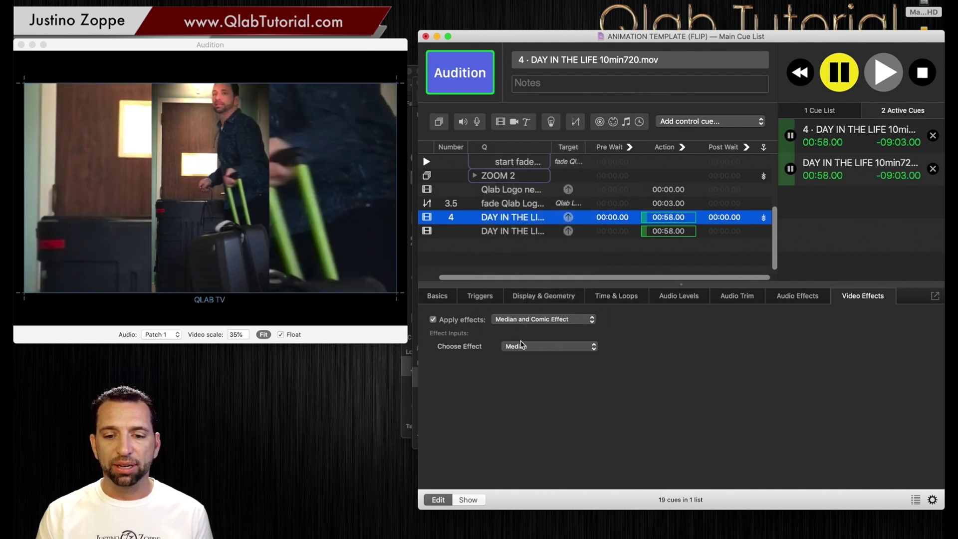
pyautogui.click(520, 345)
pyautogui.click(519, 355)
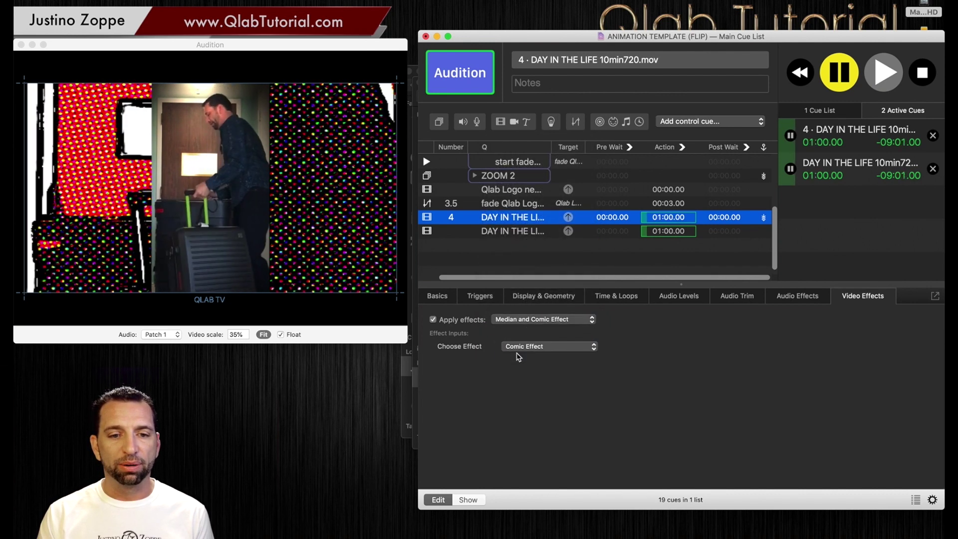